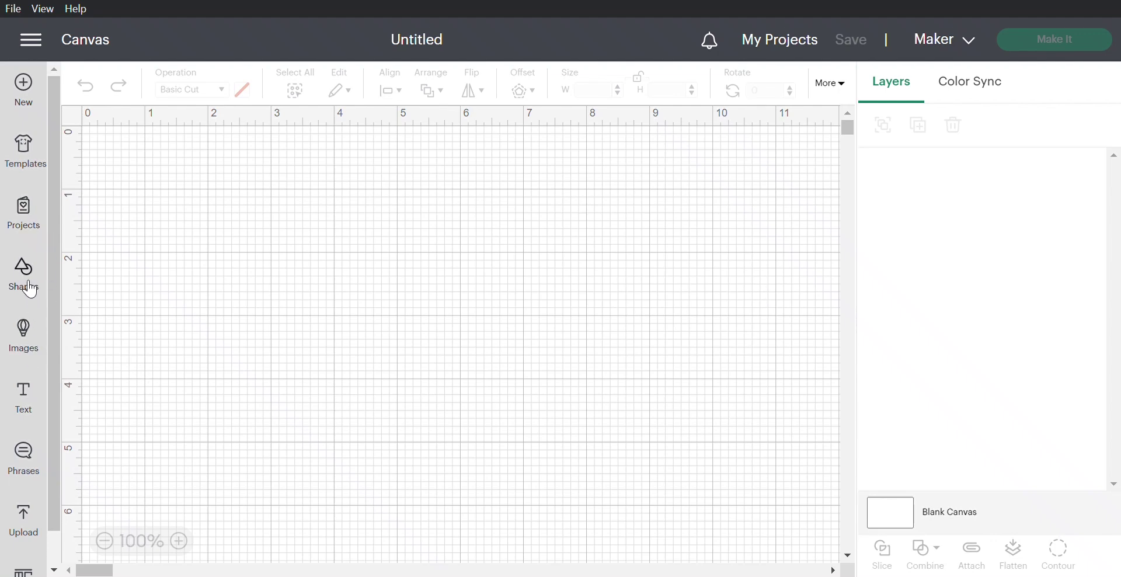
# Scroll through the basic Shapes list, then switch to the Images library
pyautogui.click(30, 288)
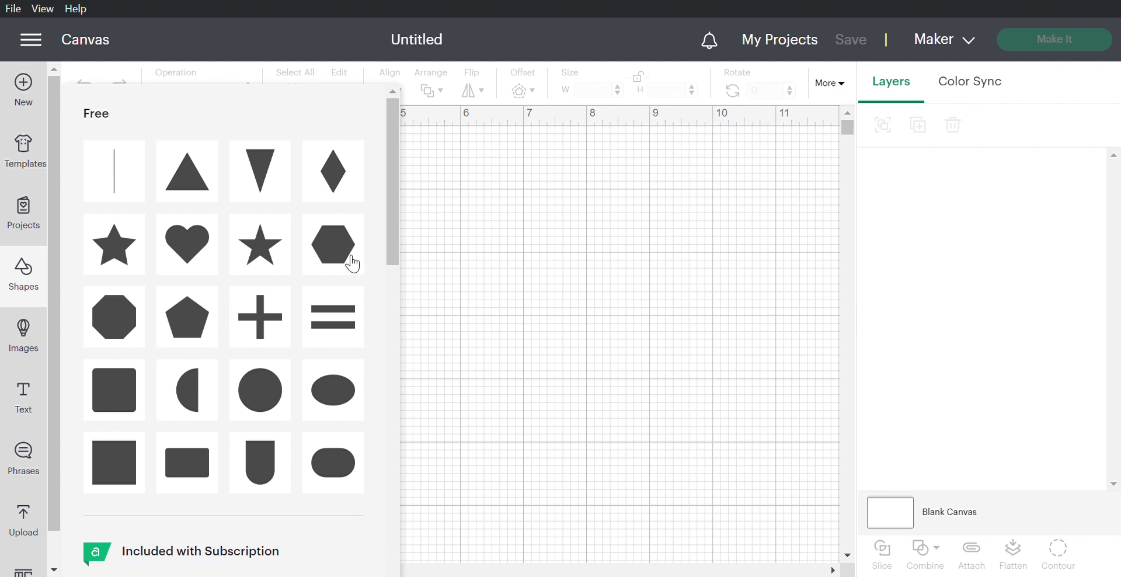
pyautogui.scroll(-5, 350, 262)
pyautogui.scroll(-10, 354, 268)
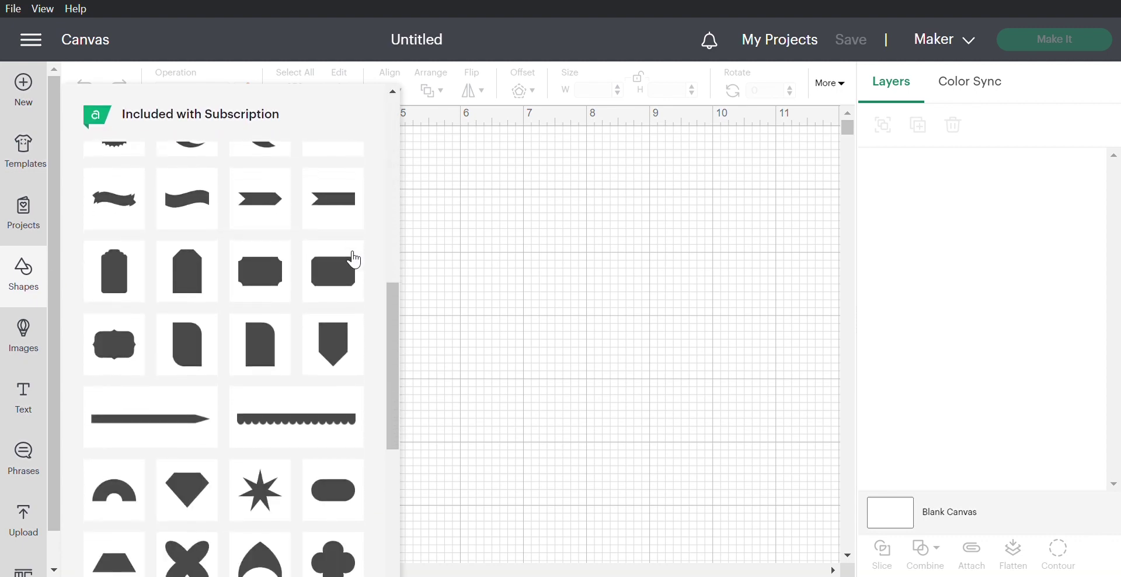
pyautogui.scroll(-1, 354, 268)
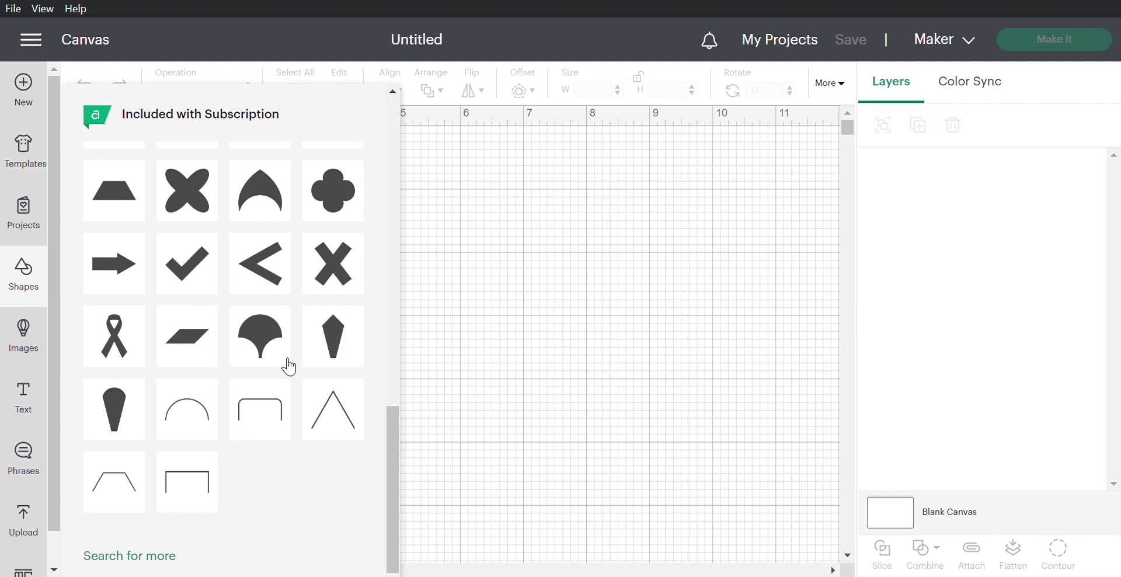
pyautogui.scroll(5, 289, 366)
pyautogui.click(16, 348)
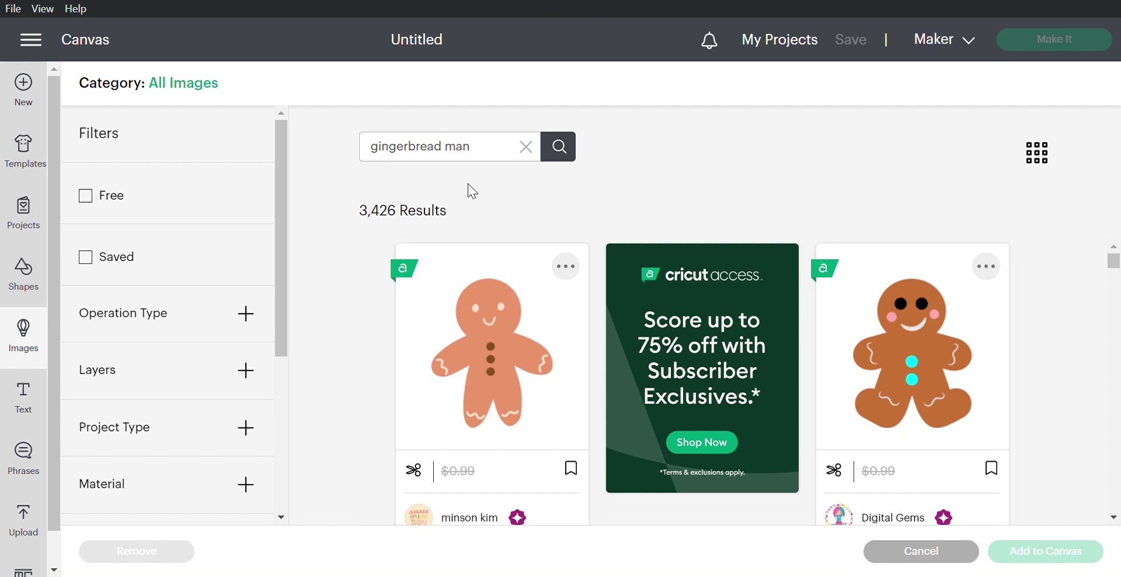
# Add the saved black gingerbread man, shrink it to 1.666 by 1.969 inches and move it down-right
pyautogui.click(86, 258)
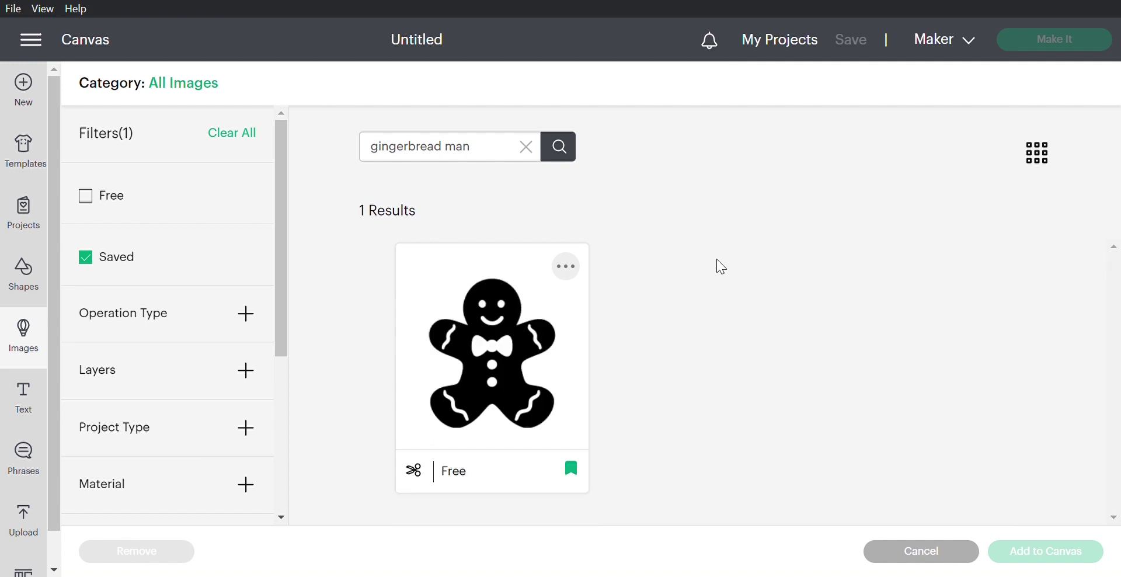
pyautogui.click(521, 346)
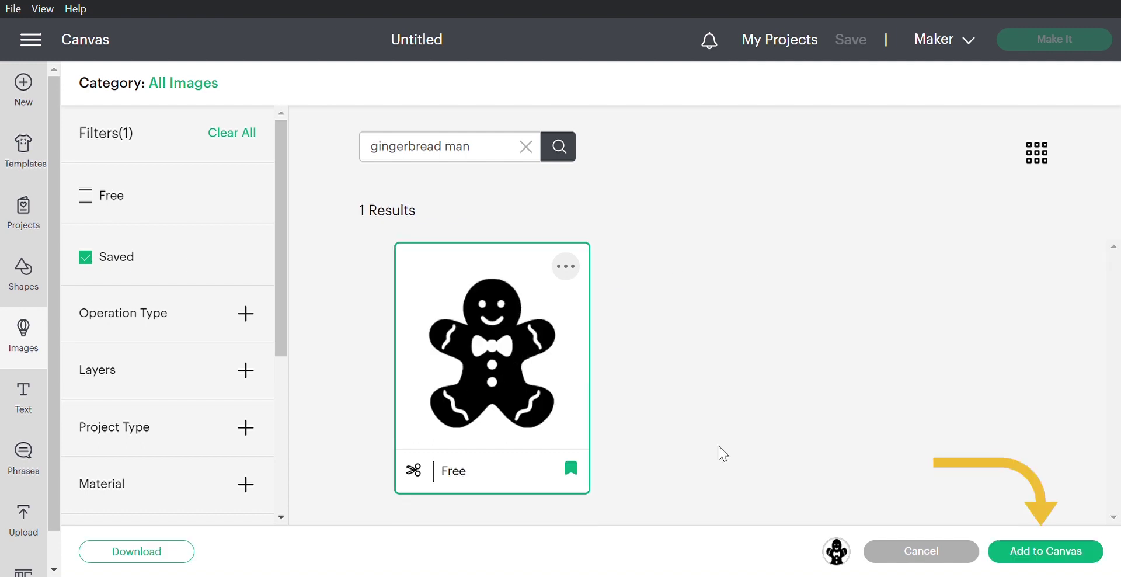
pyautogui.click(1039, 555)
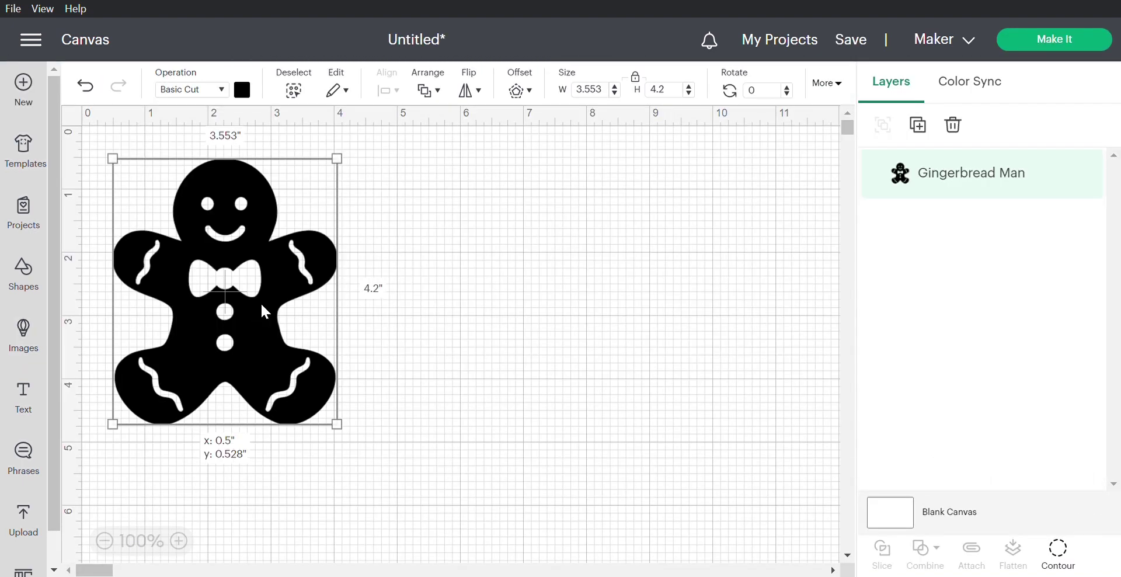
pyautogui.moveTo(342, 427); pyautogui.dragTo(218, 283)
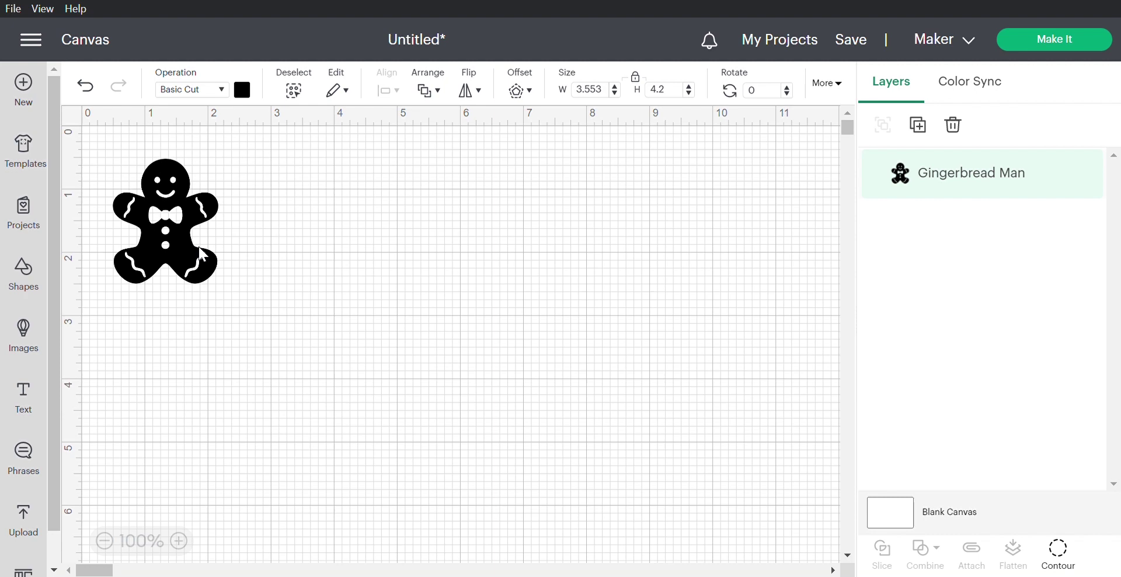
pyautogui.moveTo(194, 246); pyautogui.dragTo(327, 357)
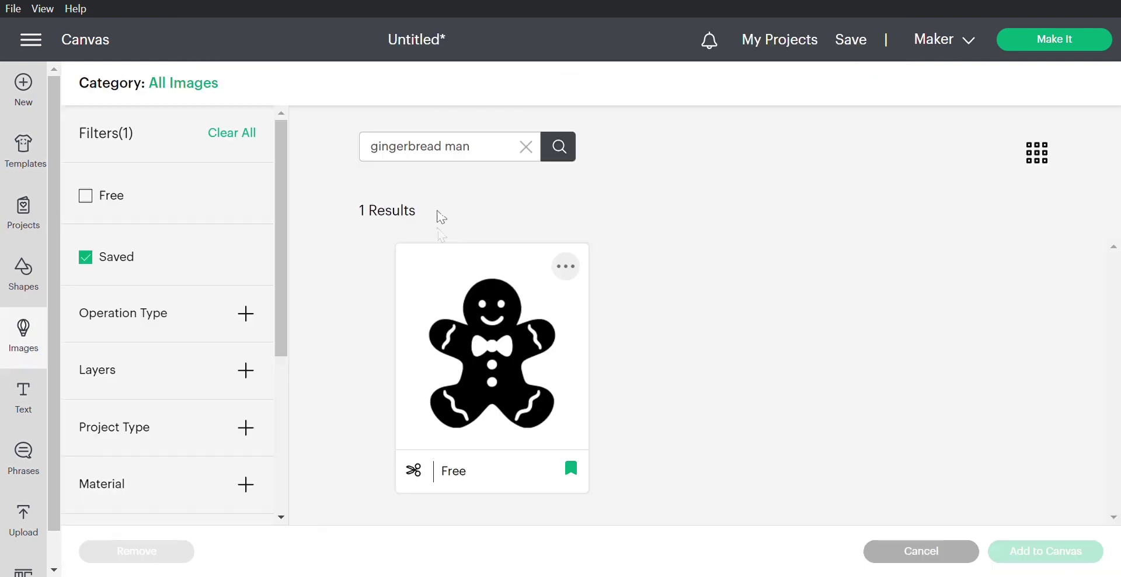
# Search images for 'christmas tree' and add the solid black tree to the canvas
pyautogui.click(523, 146)
pyautogui.write('christmas tree')
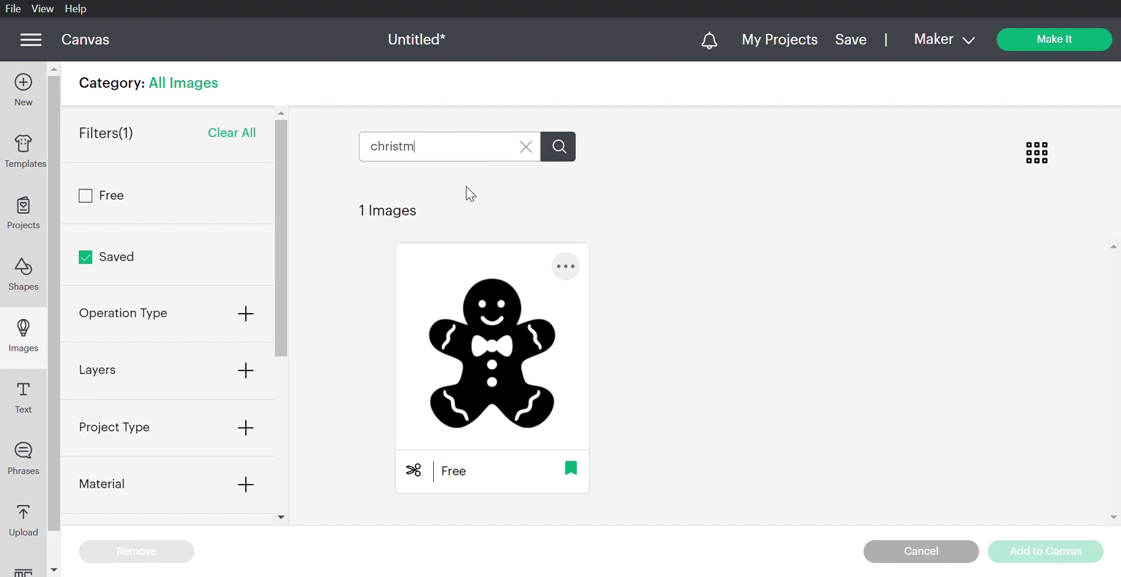
pyautogui.click(569, 155)
pyautogui.click(87, 258)
pyautogui.scroll(-5, 954, 279)
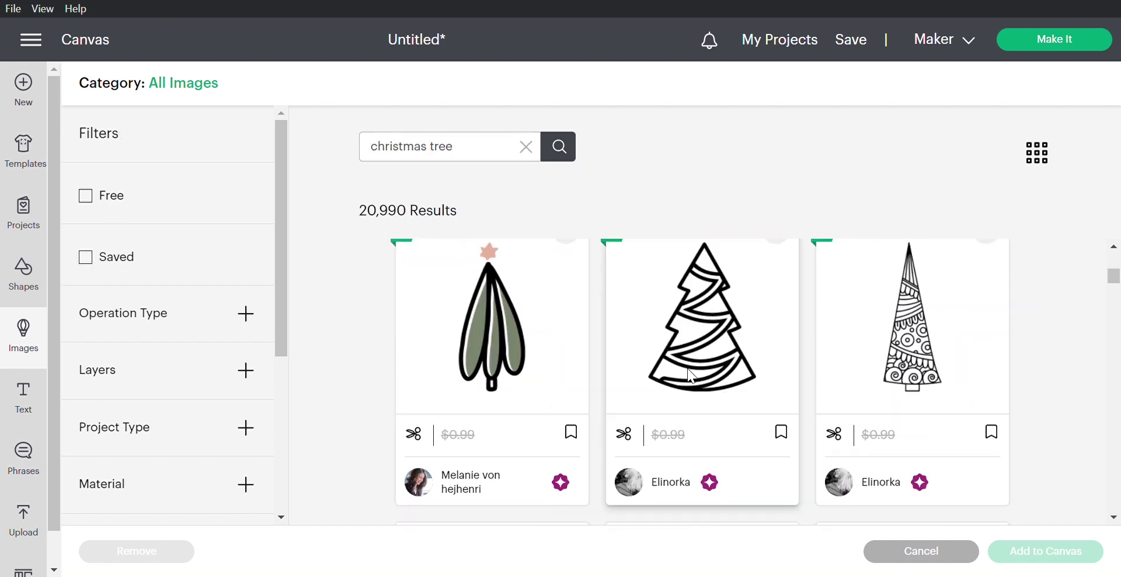
pyautogui.click(571, 447)
pyautogui.click(506, 328)
pyautogui.scroll(-15, 863, 393)
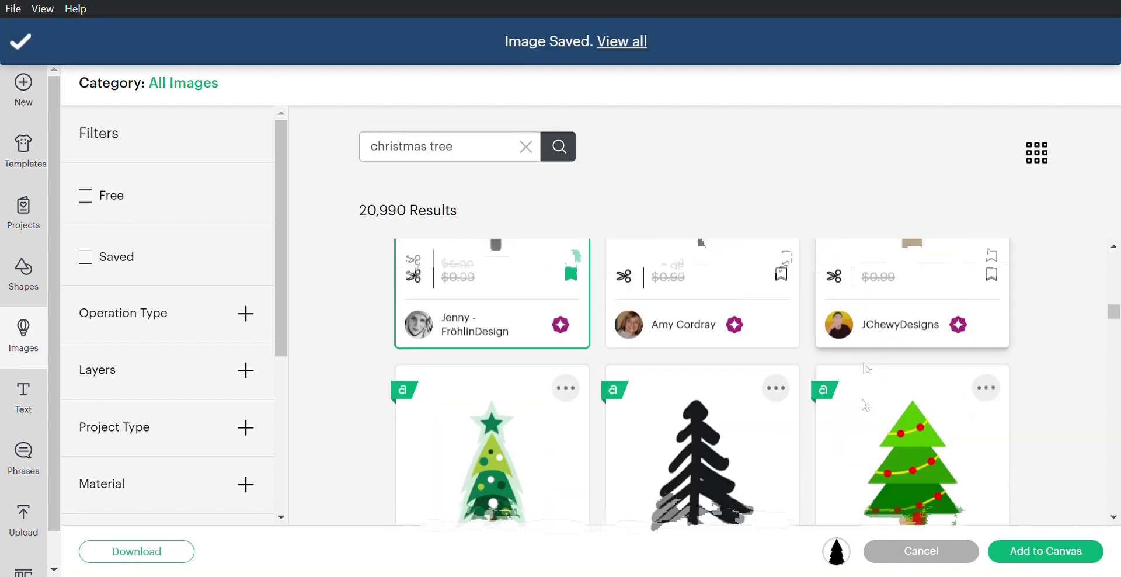
pyautogui.click(1046, 550)
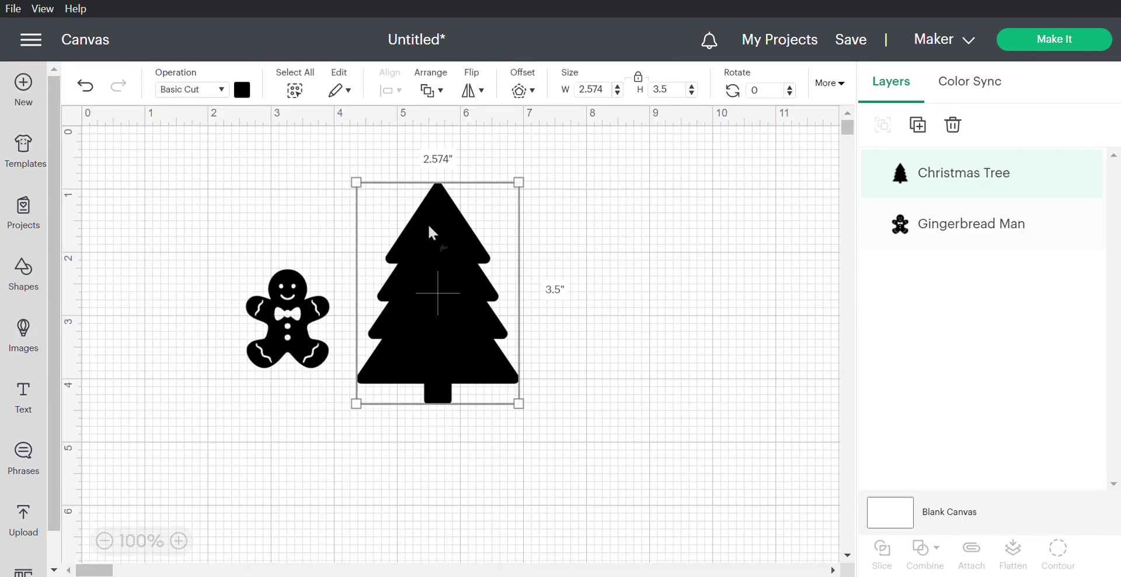
# Size the tree to 10 inches wide, zoom to 50%, centre it, then settle on 9.5 by 15 inches
pyautogui.moveTo(518, 403); pyautogui.dragTo(637, 560)
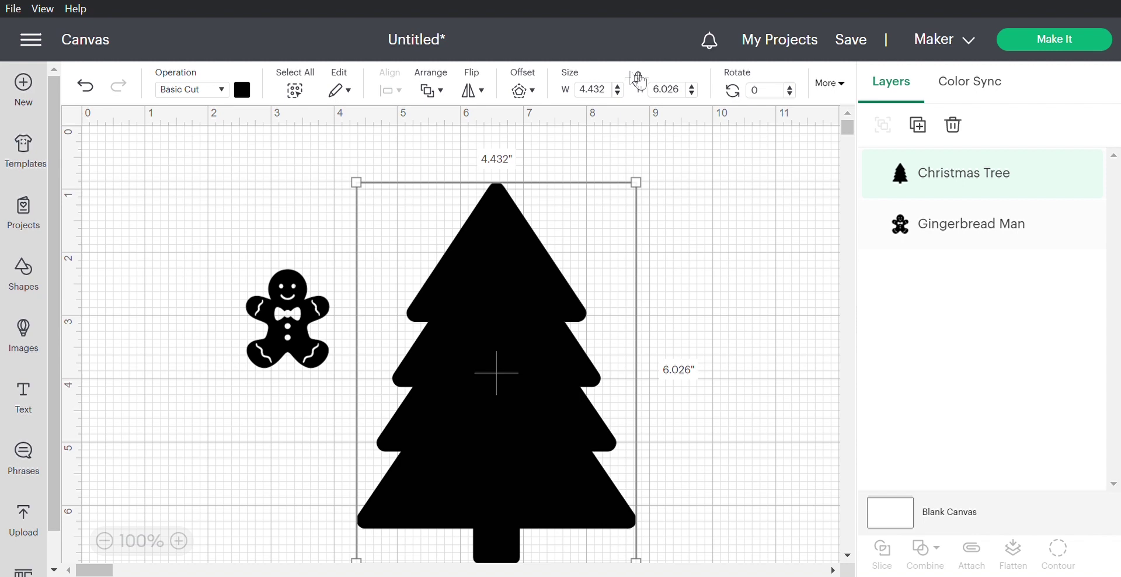
pyautogui.click(614, 98)
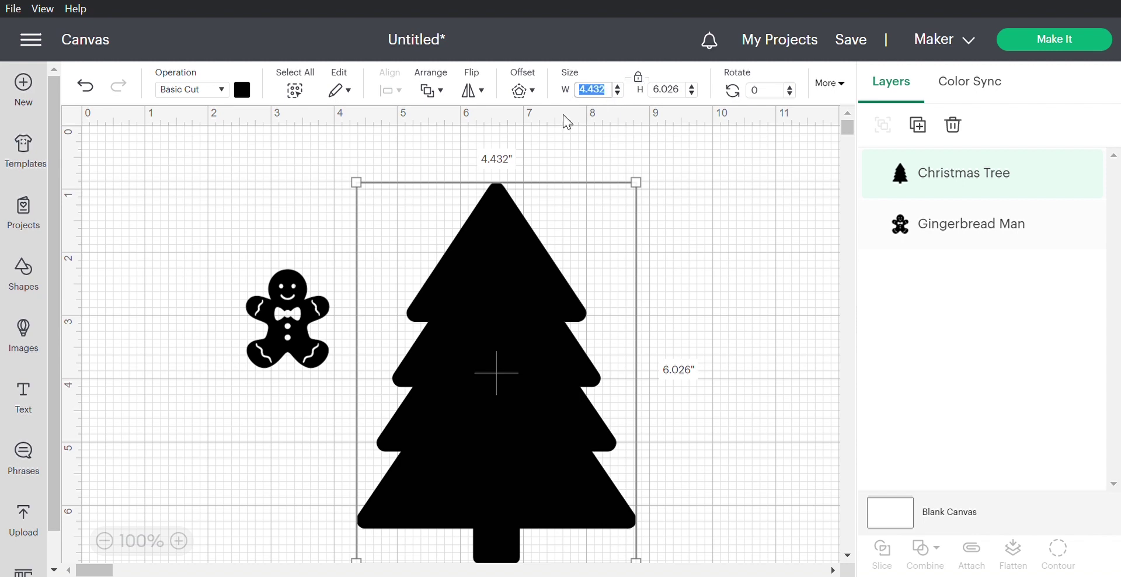
pyautogui.write('10')
pyautogui.press('Return')
pyautogui.scroll(-3, 499, 274)
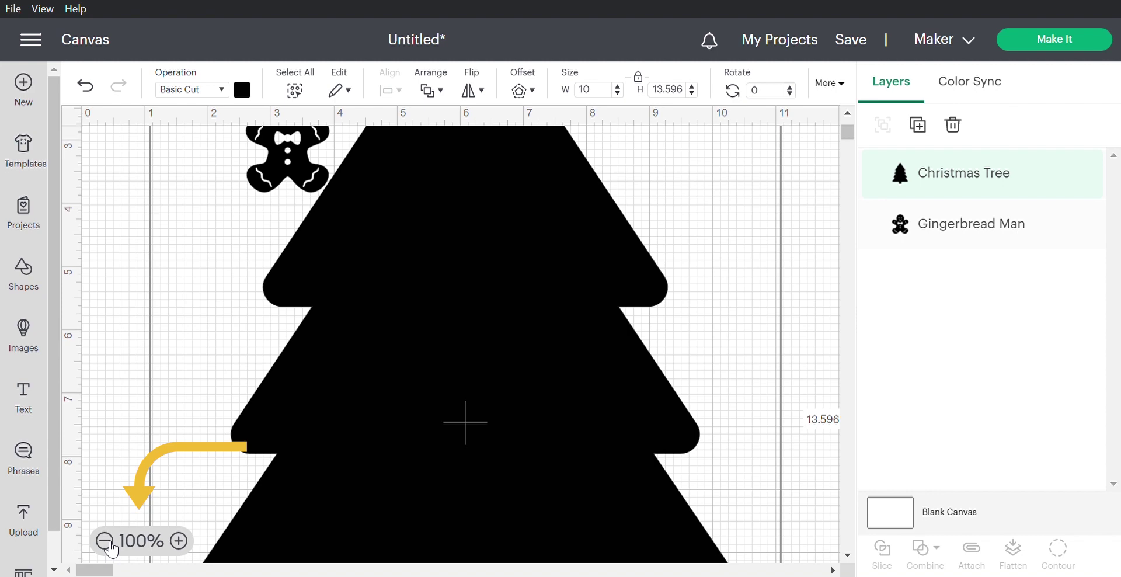
pyautogui.click(104, 541)
pyautogui.click(105, 541)
pyautogui.moveTo(339, 380); pyautogui.dragTo(518, 385)
pyautogui.hotkey('ctrl', 'z')
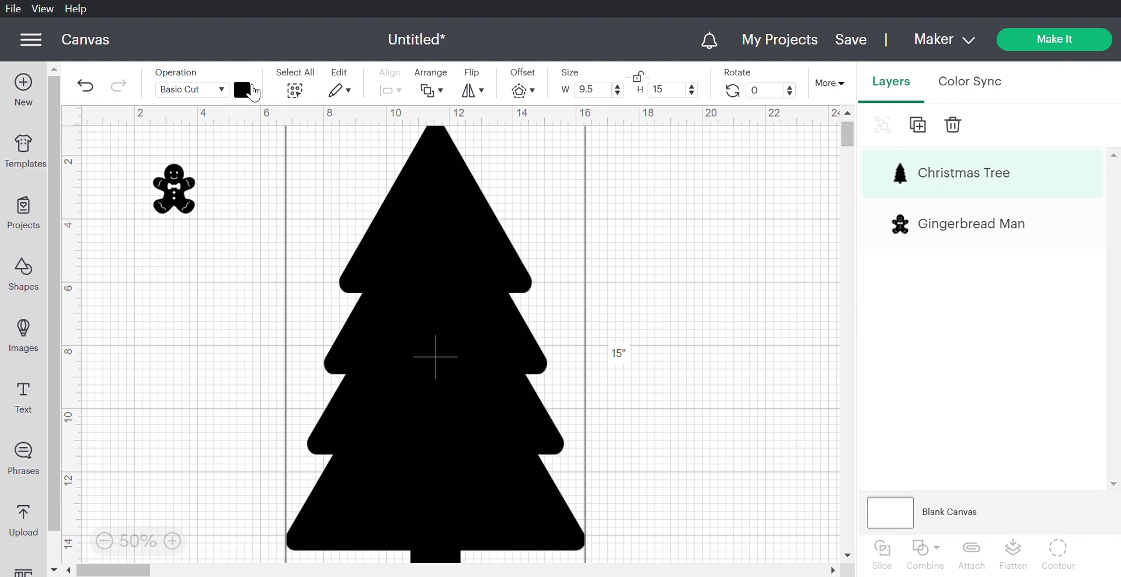
# Change the Christmas tree's colour to white
pyautogui.click(242, 90)
pyautogui.click(267, 250)
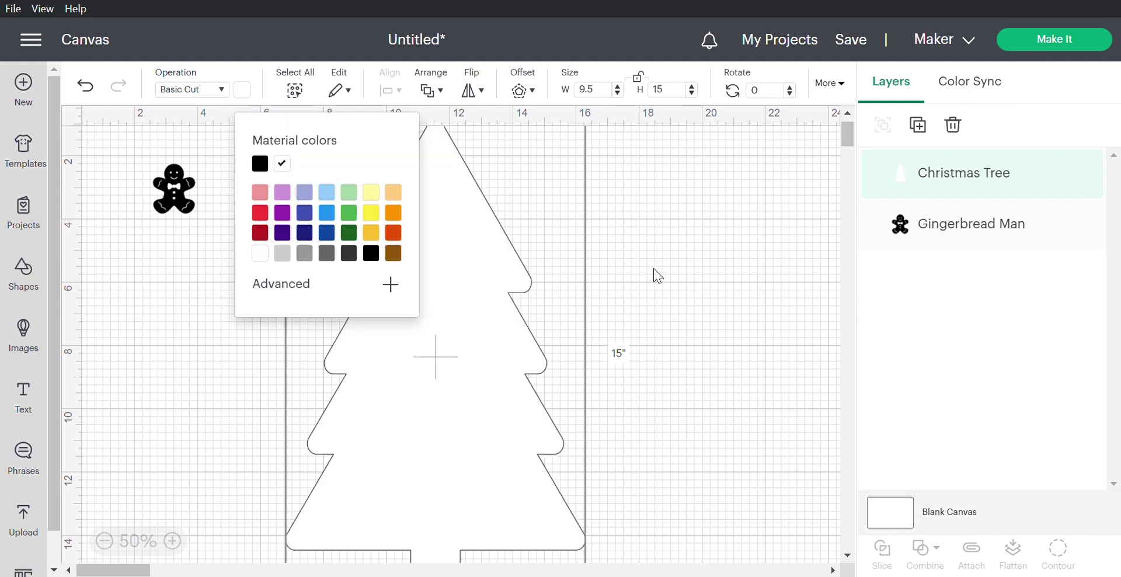
pyautogui.click(701, 264)
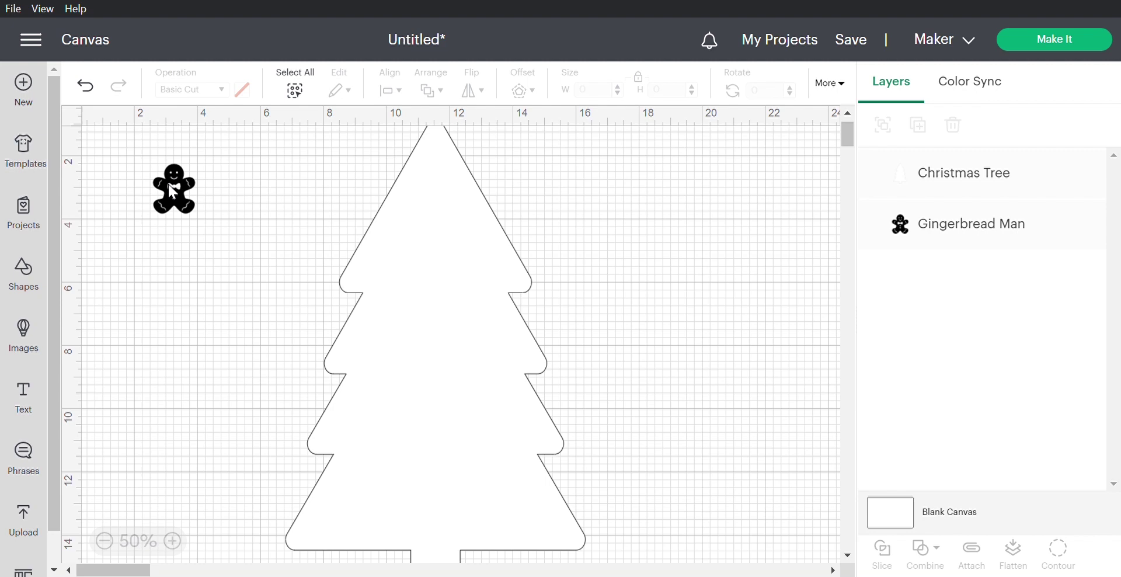
# Move the gingerbread man onto the tree top and send the tree to the back
pyautogui.moveTo(171, 187); pyautogui.dragTo(568, 186)
pyautogui.click(440, 178)
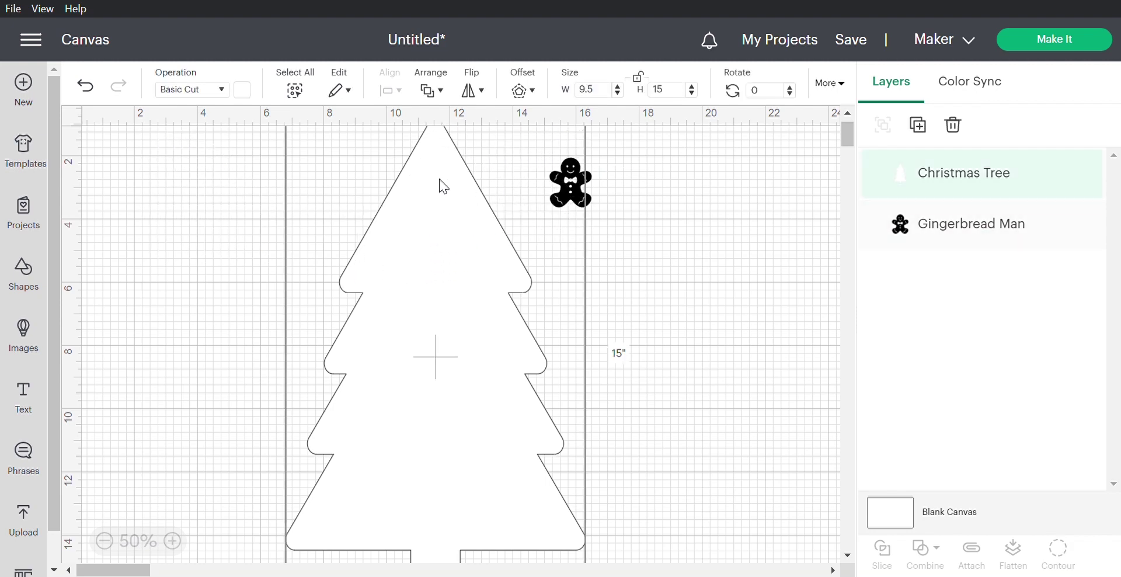
pyautogui.rightClick(439, 179)
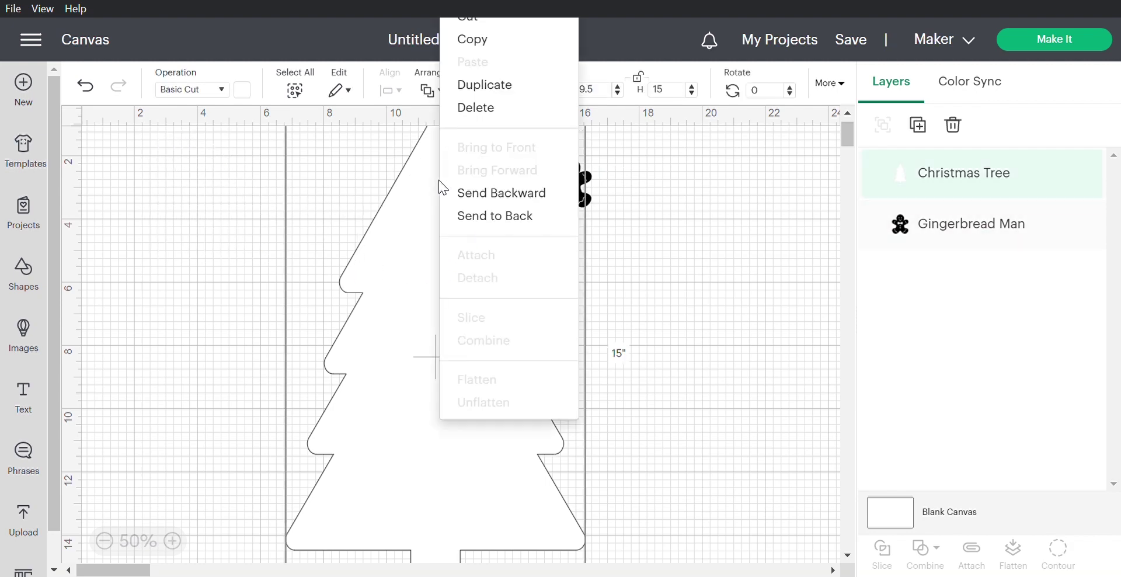
pyautogui.click(484, 216)
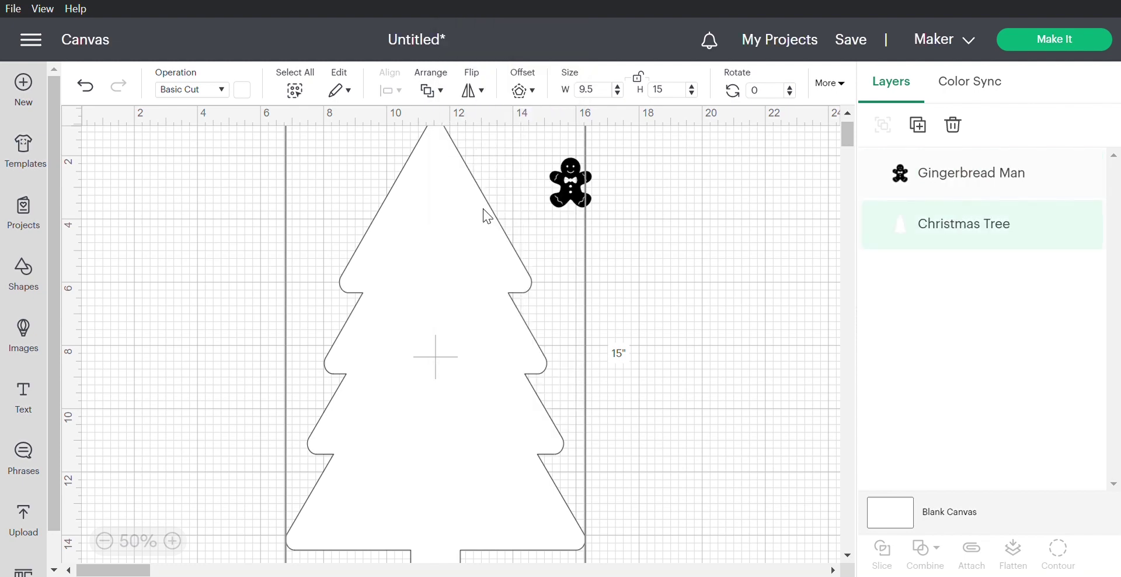
# Seat the gingerbread man on the tree top, then mirror, shrink and tilt the candy cane beneath it
pyautogui.click(648, 189)
pyautogui.moveTo(573, 187); pyautogui.dragTo(442, 167)
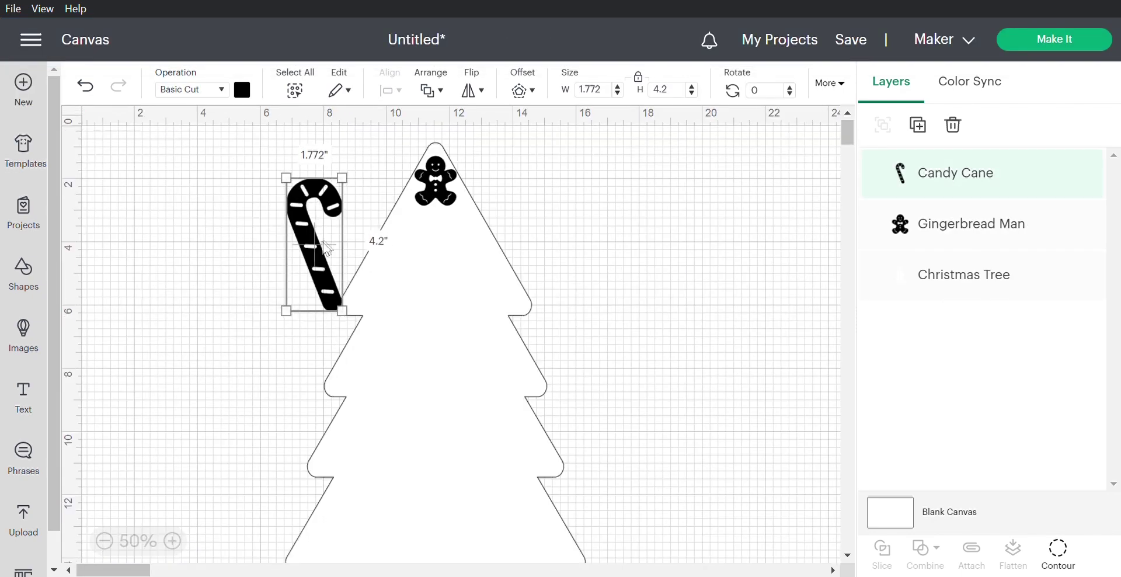
pyautogui.click(472, 90)
pyautogui.click(500, 113)
pyautogui.moveTo(343, 310); pyautogui.dragTo(433, 255)
pyautogui.click(409, 245)
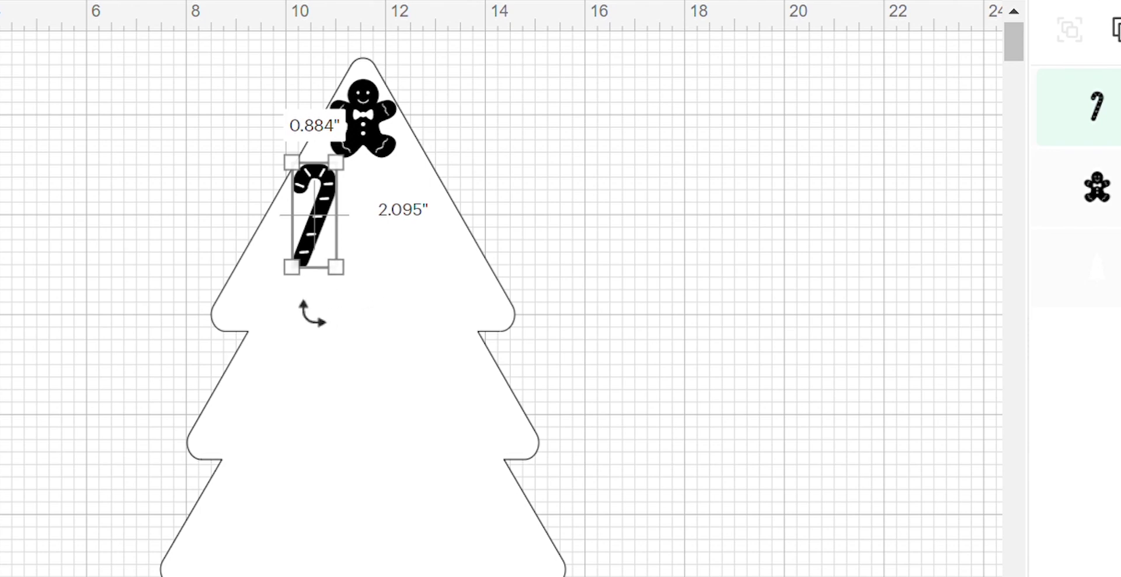
pyautogui.moveTo(309, 310); pyautogui.dragTo(293, 298)
pyautogui.moveTo(326, 250); pyautogui.dragTo(301, 238)
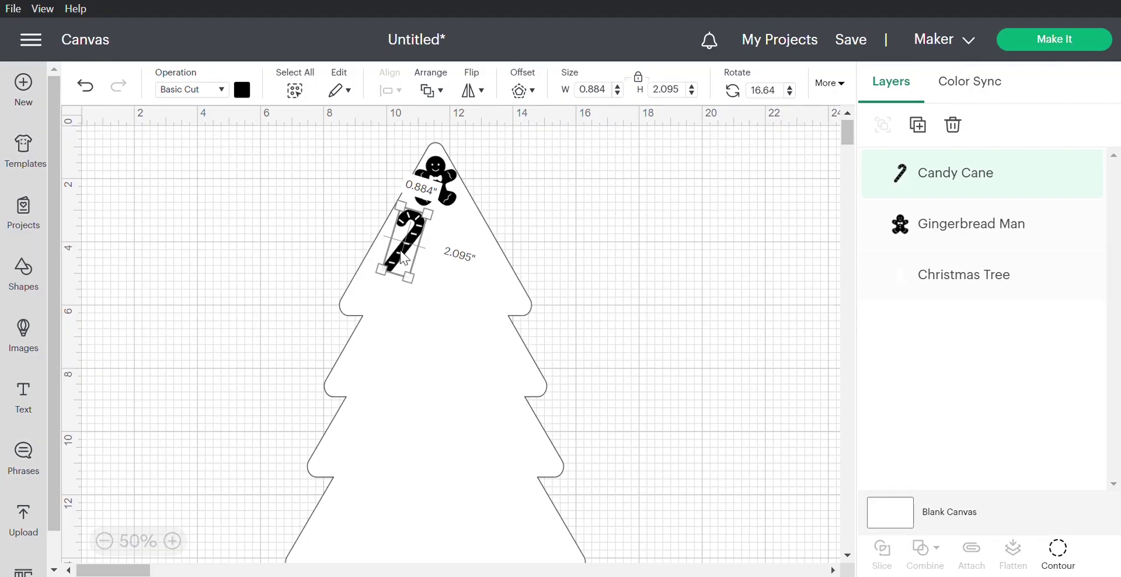
pyautogui.moveTo(395, 258); pyautogui.dragTo(395, 258)
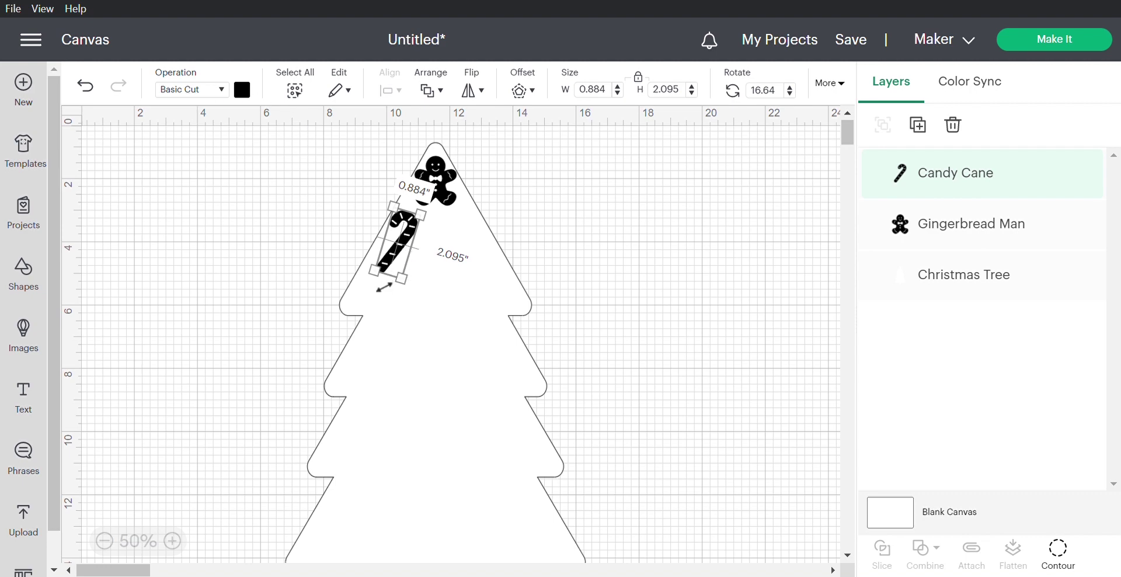
pyautogui.moveTo(385, 286); pyautogui.dragTo(384, 283)
pyautogui.click(414, 240)
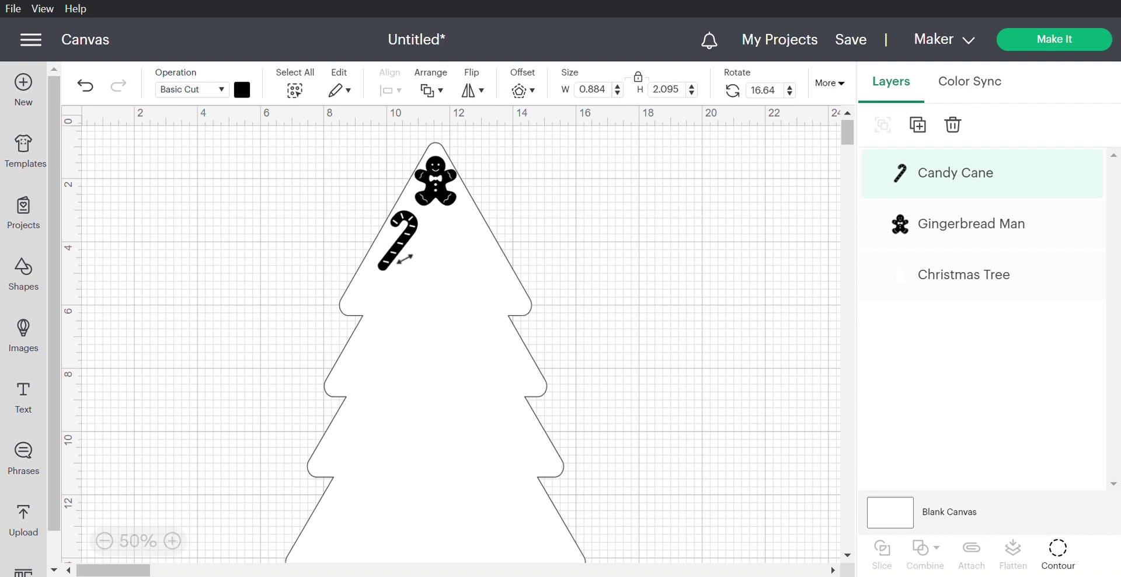
# Duplicate the candy cane twice and line up the three 0.851 by 2.018 inch canes
pyautogui.rightClick(413, 239)
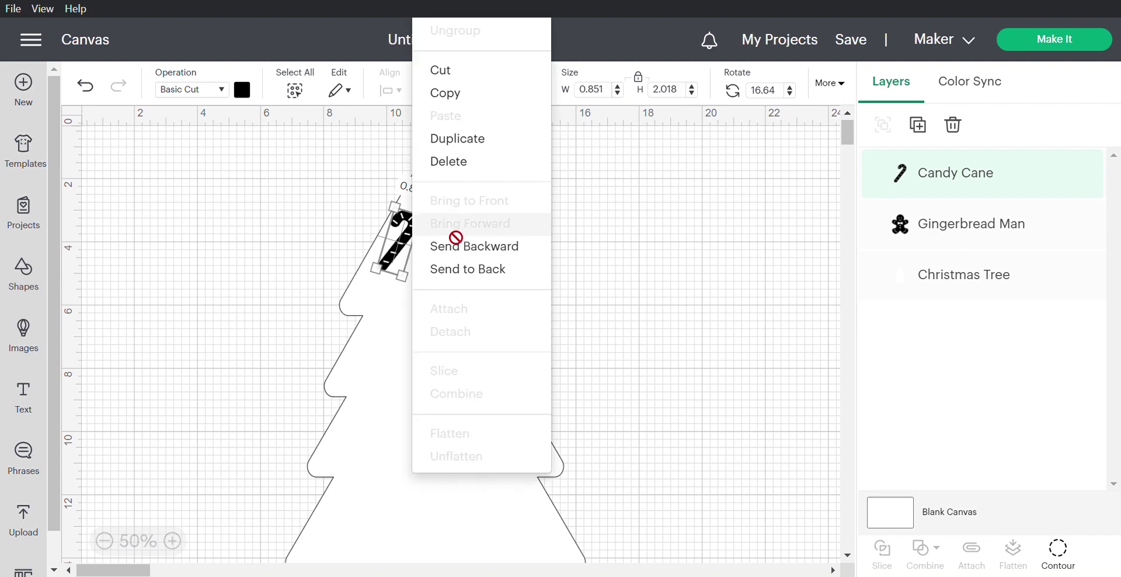
pyautogui.press('Escape')
pyautogui.hotkey('ctrl', 'd')
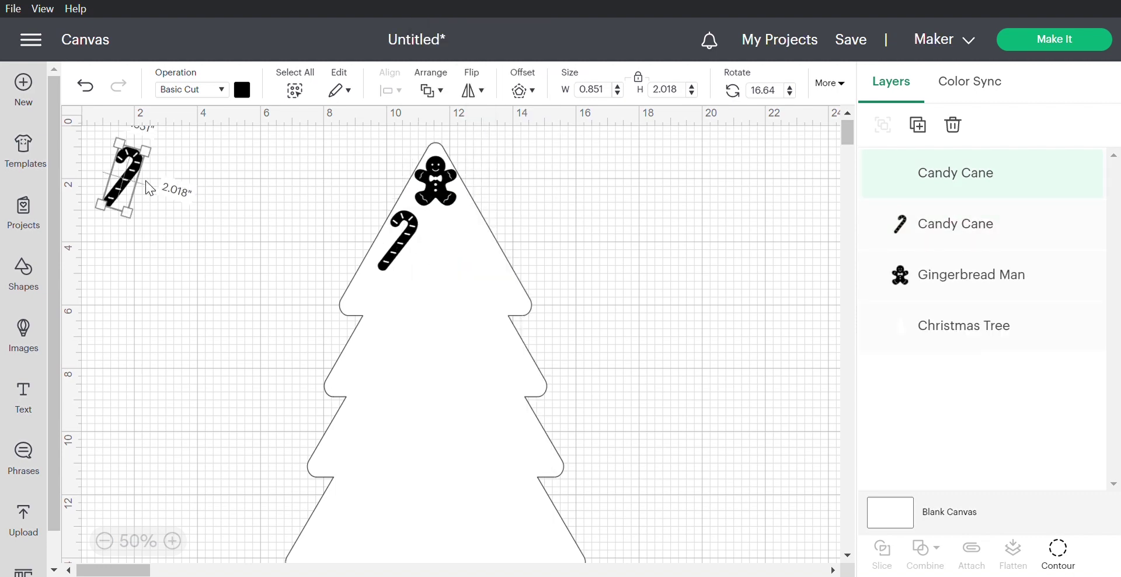
pyautogui.moveTo(147, 187); pyautogui.dragTo(446, 242)
pyautogui.rightClick(446, 242)
pyautogui.press('Escape')
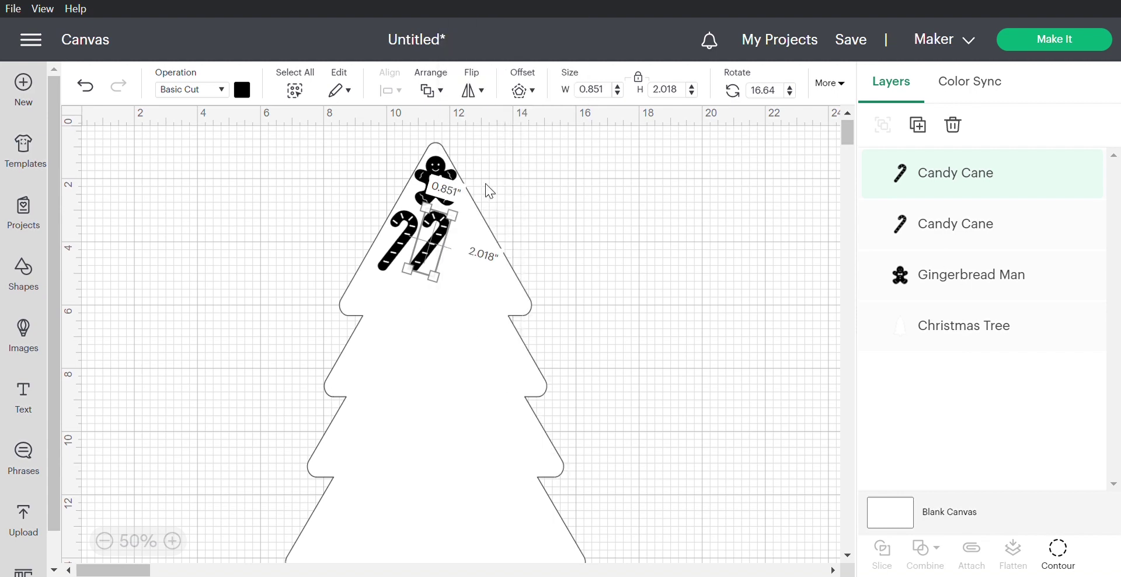
pyautogui.hotkey('ctrl', 'd')
pyautogui.moveTo(156, 211); pyautogui.dragTo(473, 244)
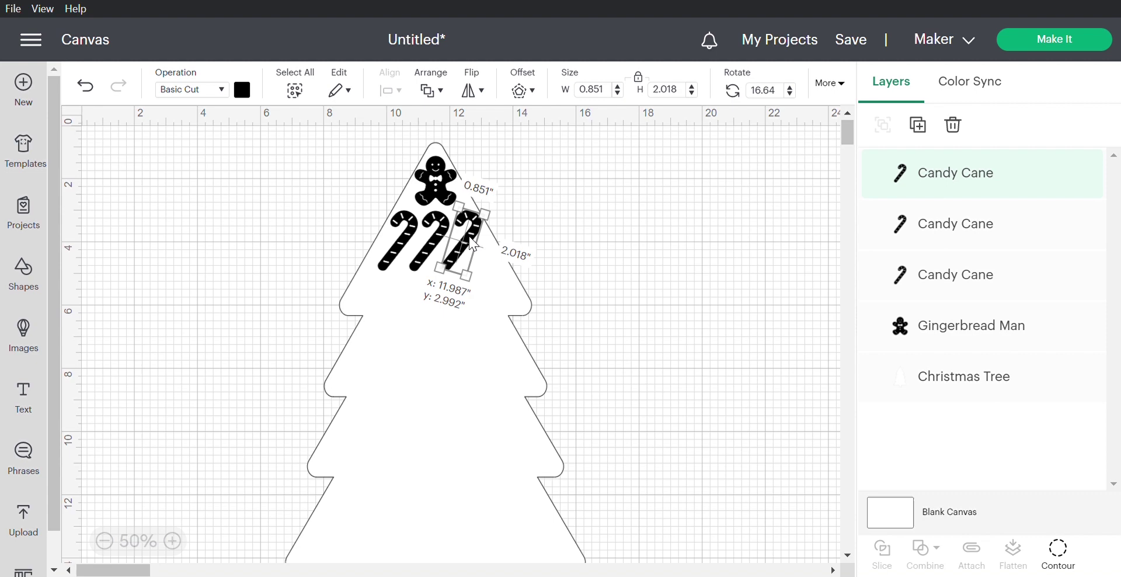
# Paste a snowflake onto the tree, tilt it, and make two rotated copies beside it
pyautogui.click(633, 243)
pyautogui.hotkey('ctrl', 'v')
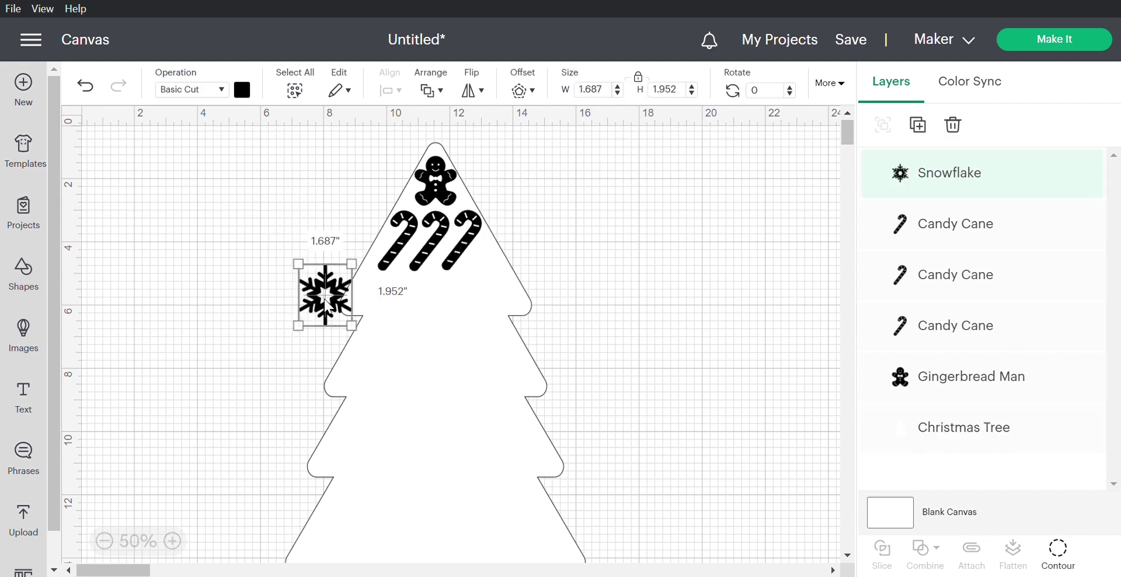
pyautogui.moveTo(326, 304); pyautogui.dragTo(379, 312)
pyautogui.moveTo(429, 353); pyautogui.dragTo(438, 325)
pyautogui.rightClick(380, 304)
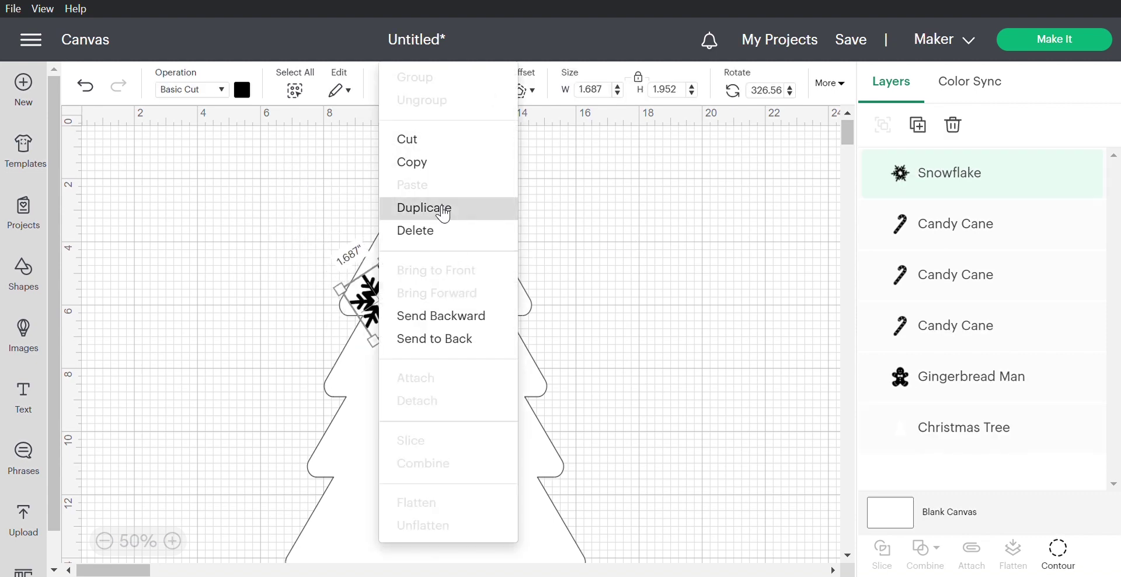
pyautogui.click(426, 207)
pyautogui.moveTo(132, 178); pyautogui.dragTo(523, 330)
pyautogui.hotkey('ctrl', 'd')
pyautogui.click(444, 327)
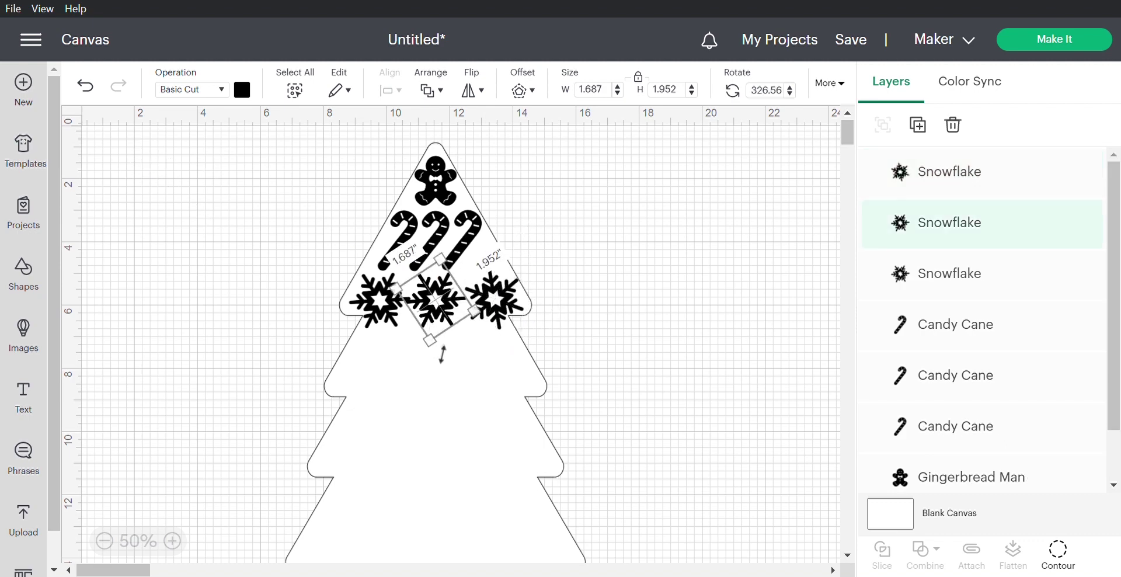
pyautogui.moveTo(430, 340); pyautogui.dragTo(412, 334)
# Distribute the three snowflakes evenly across and nudge the row up and left
pyautogui.click(493, 299)
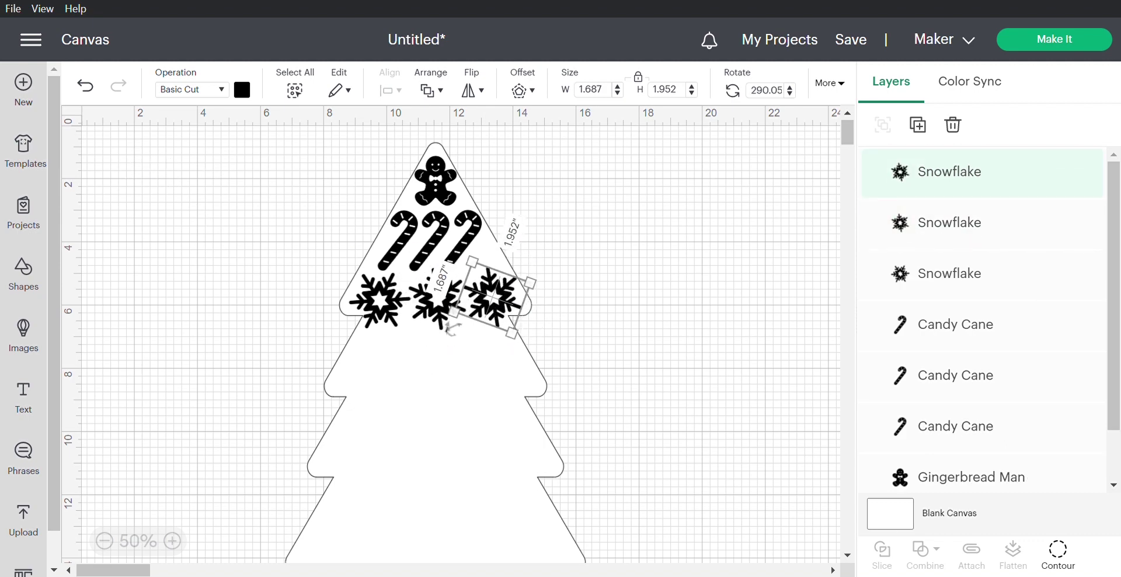
pyautogui.keyDown('shift'); pyautogui.click(440, 292); pyautogui.keyUp('shift')
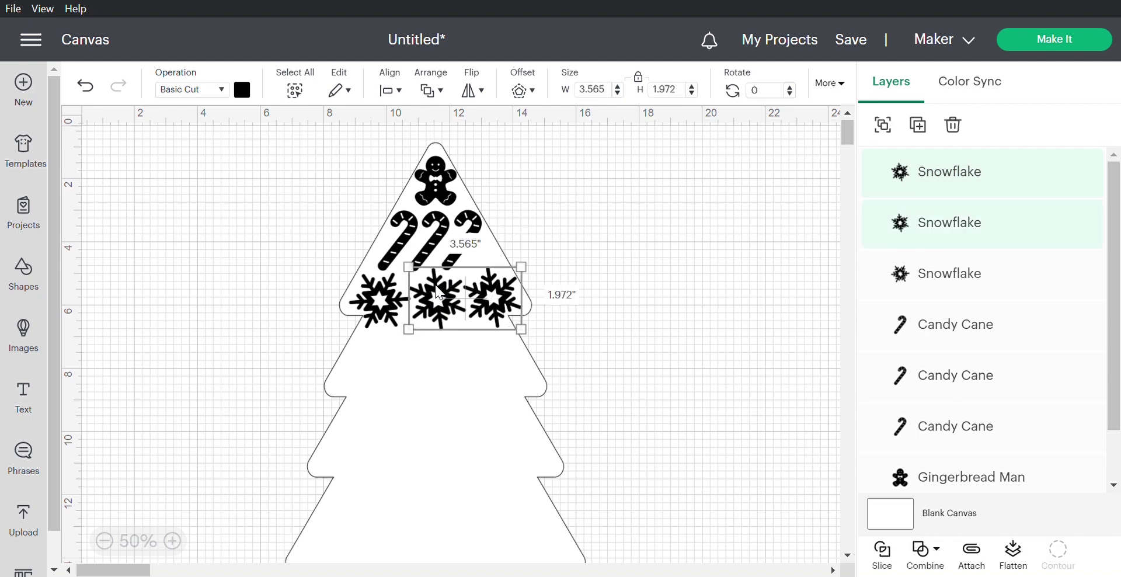
pyautogui.keyDown('shift'); pyautogui.click(377, 303); pyautogui.keyUp('shift')
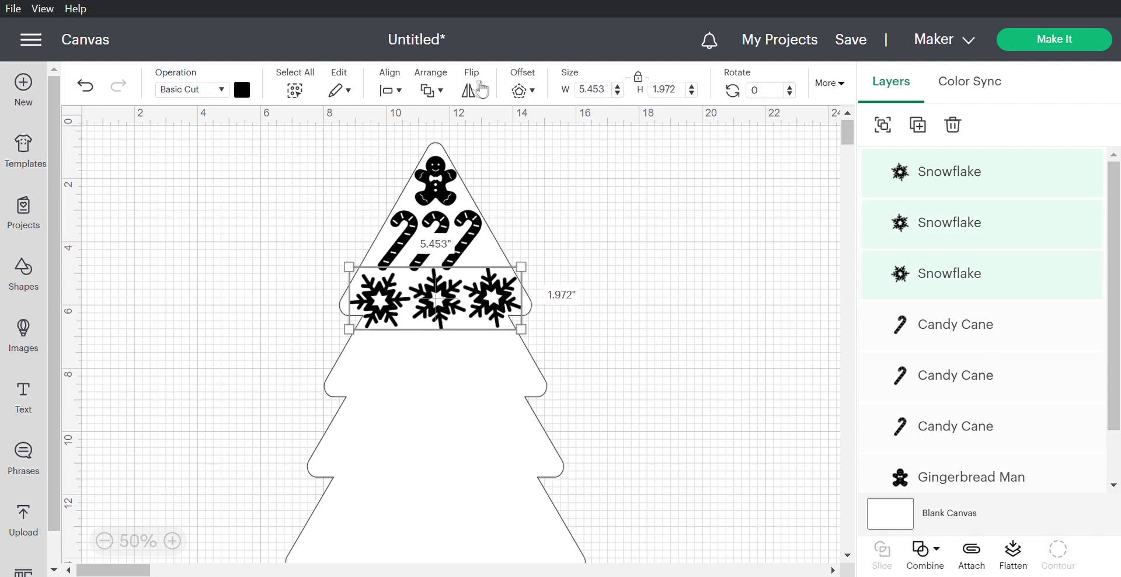
pyautogui.click(403, 94)
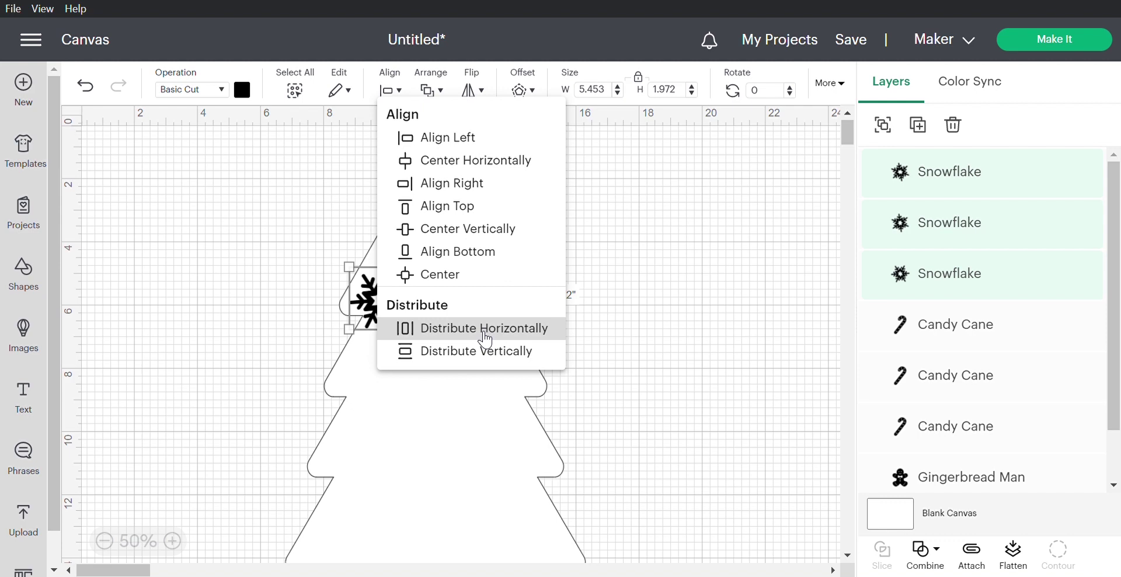
pyautogui.click(485, 329)
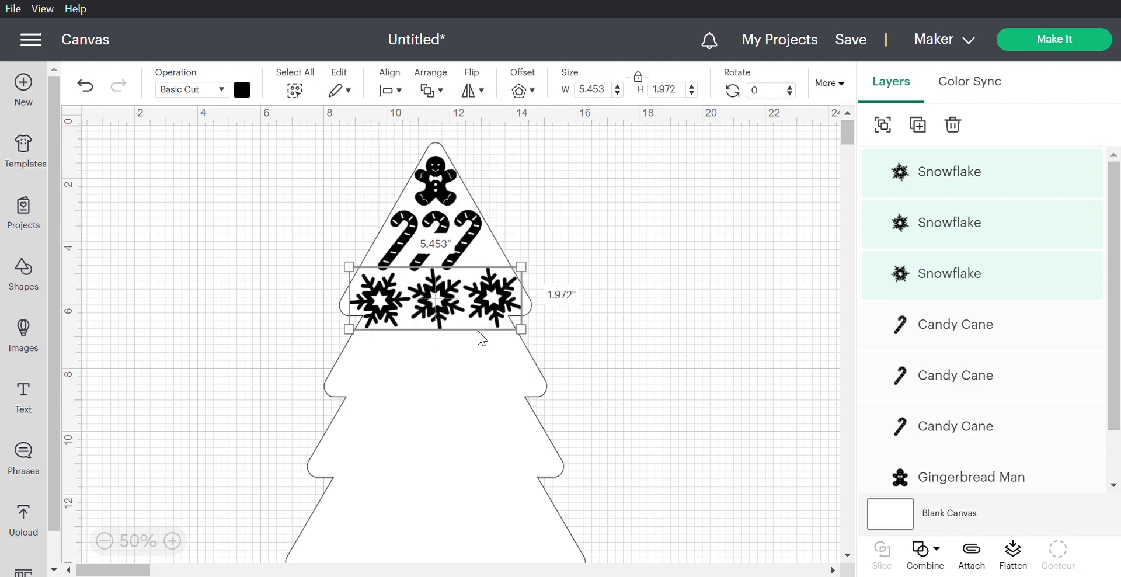
pyautogui.moveTo(431, 305); pyautogui.dragTo(424, 302)
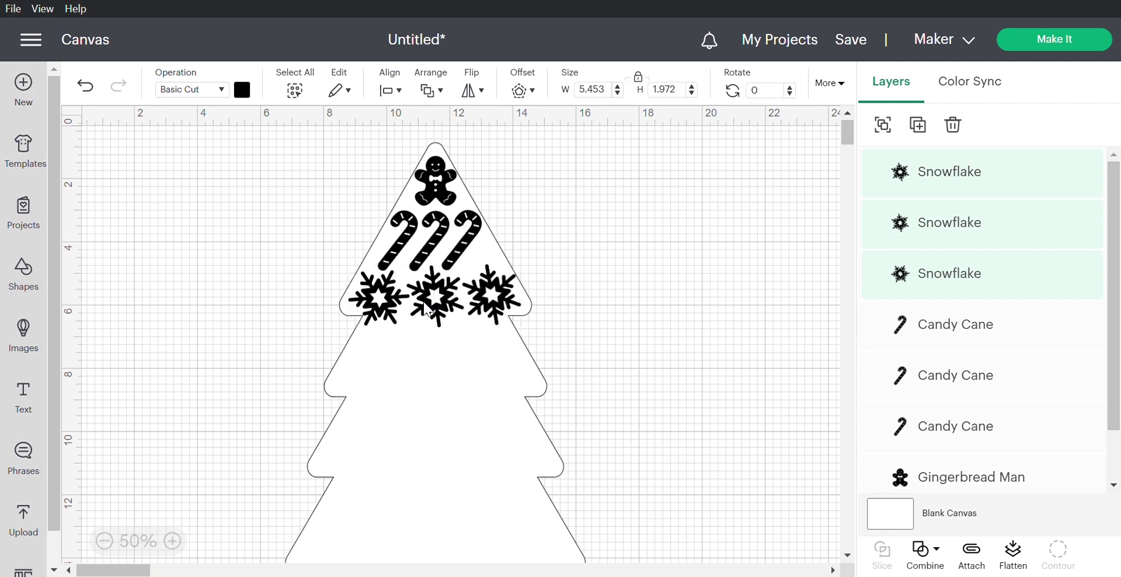
# Space the three candy canes evenly with horizontal distribution
pyautogui.click(480, 241)
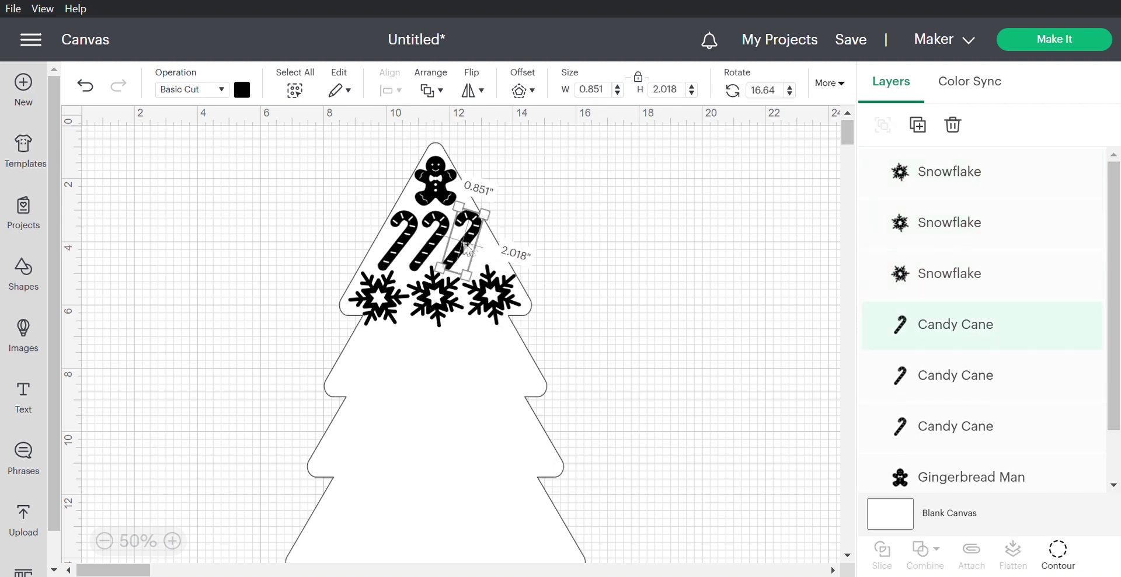
pyautogui.keyDown('shift'); pyautogui.click(432, 248); pyautogui.keyUp('shift')
pyautogui.keyDown('shift'); pyautogui.click(399, 250); pyautogui.keyUp('shift')
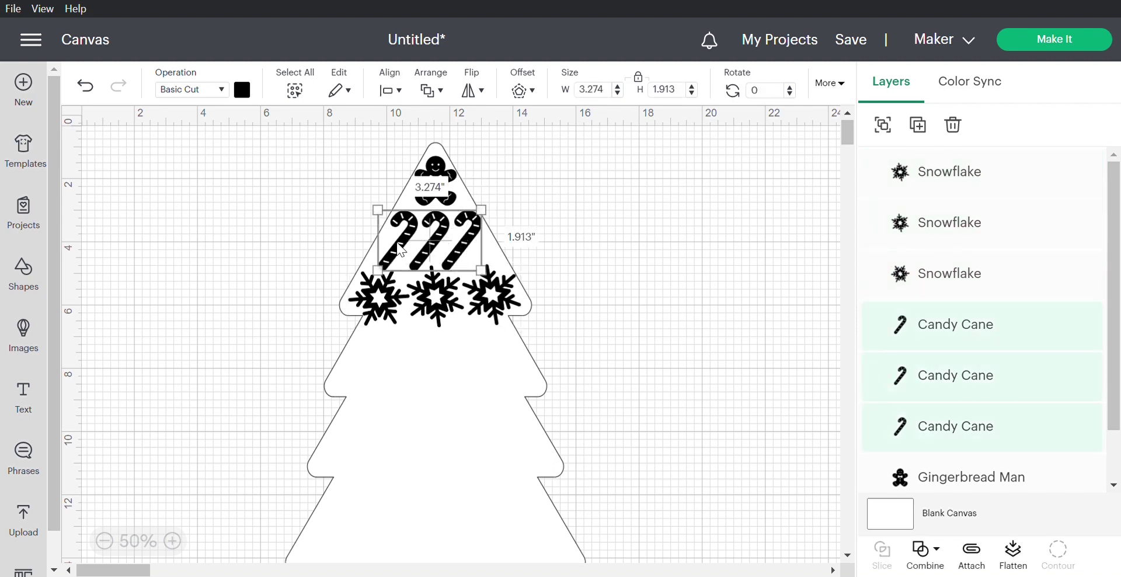
pyautogui.click(406, 89)
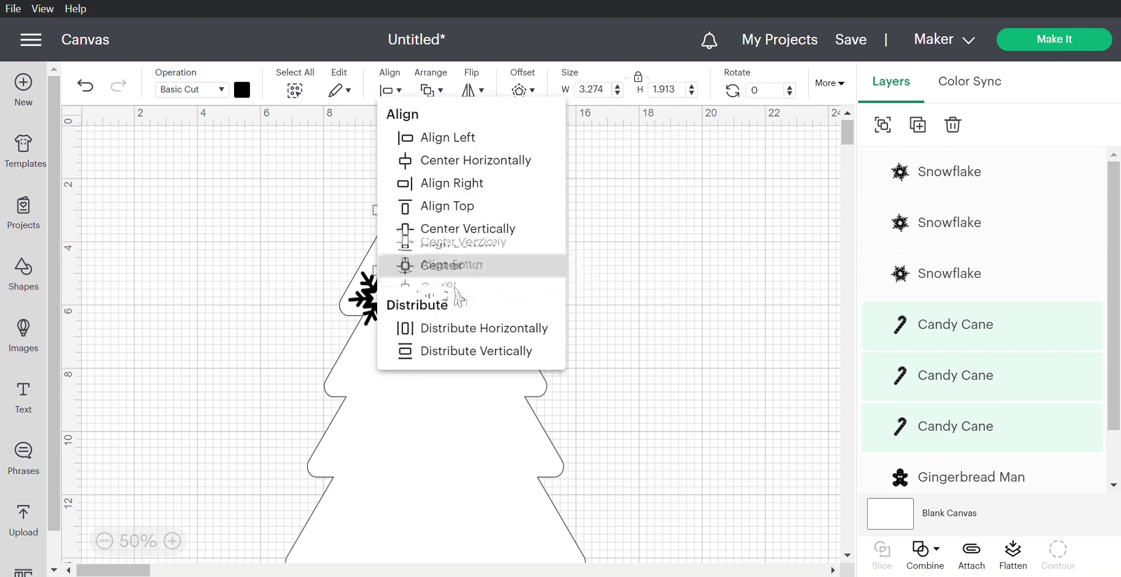
pyautogui.click(458, 327)
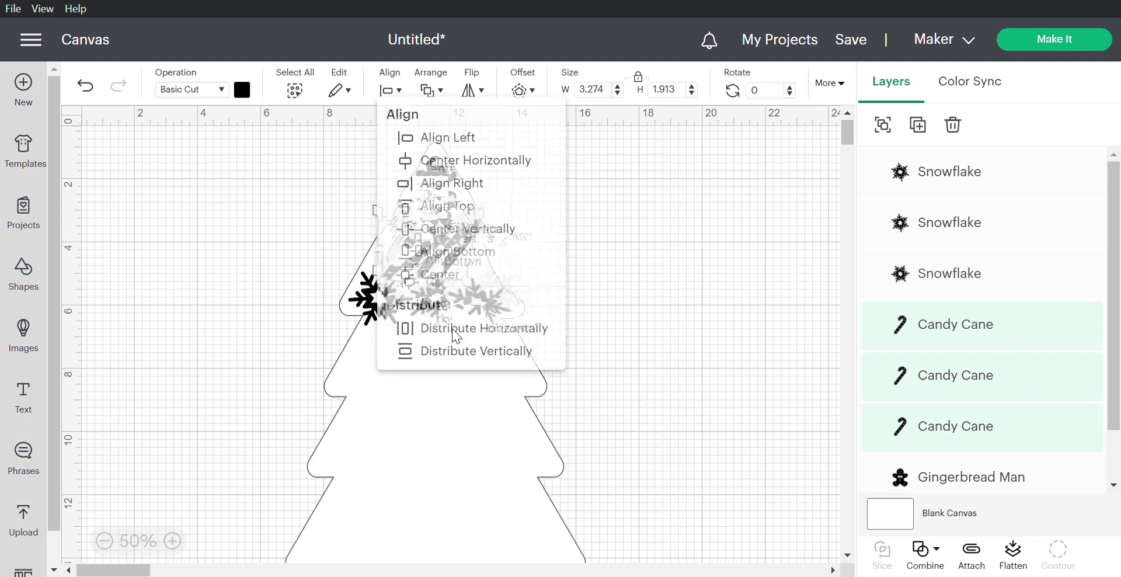
pyautogui.click(576, 294)
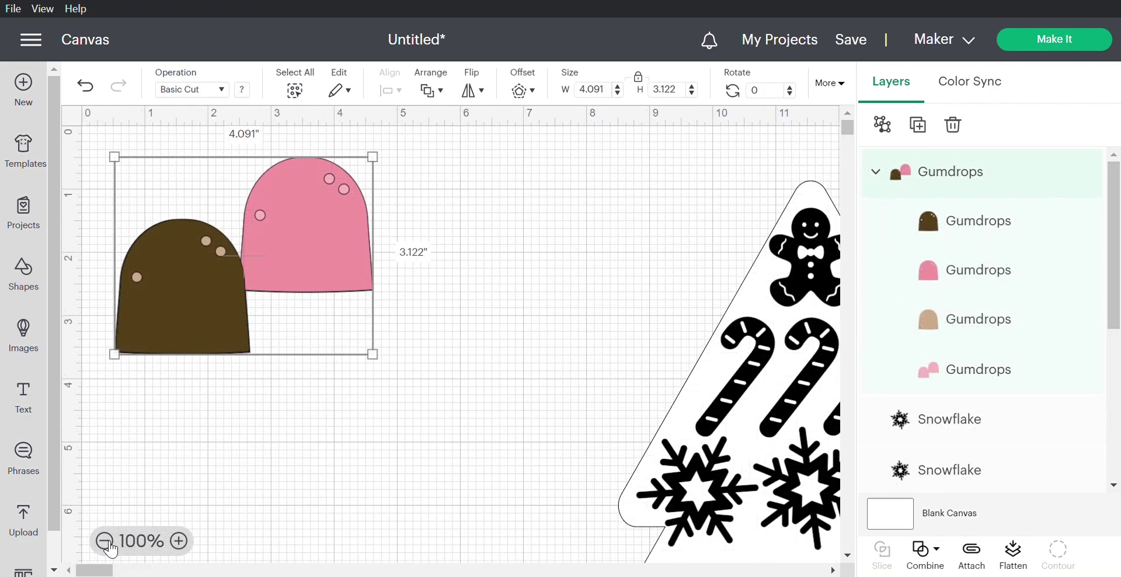
# Move the Gumdrops group closer and hide the brown, tan and paired pink gumdrop layers
pyautogui.click(104, 541)
pyautogui.click(171, 539)
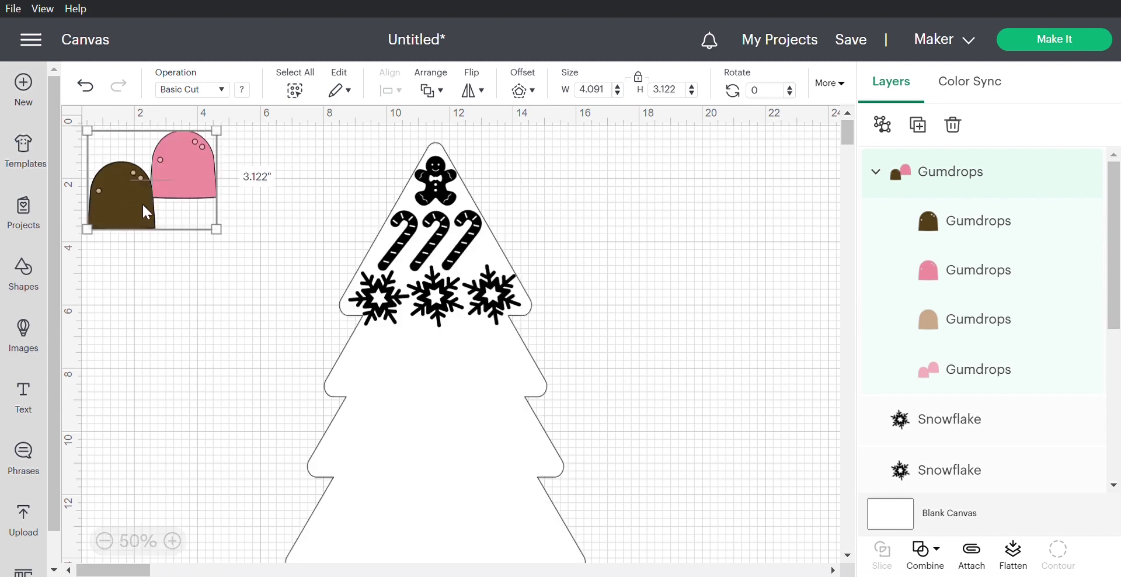
pyautogui.moveTo(143, 206); pyautogui.dragTo(209, 260)
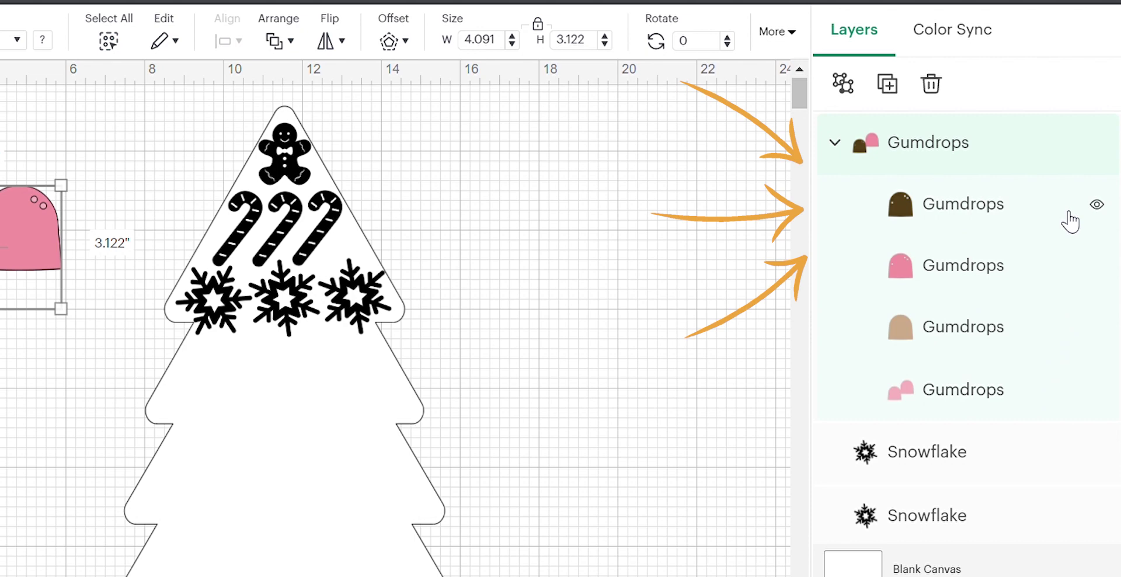
pyautogui.click(1110, 208)
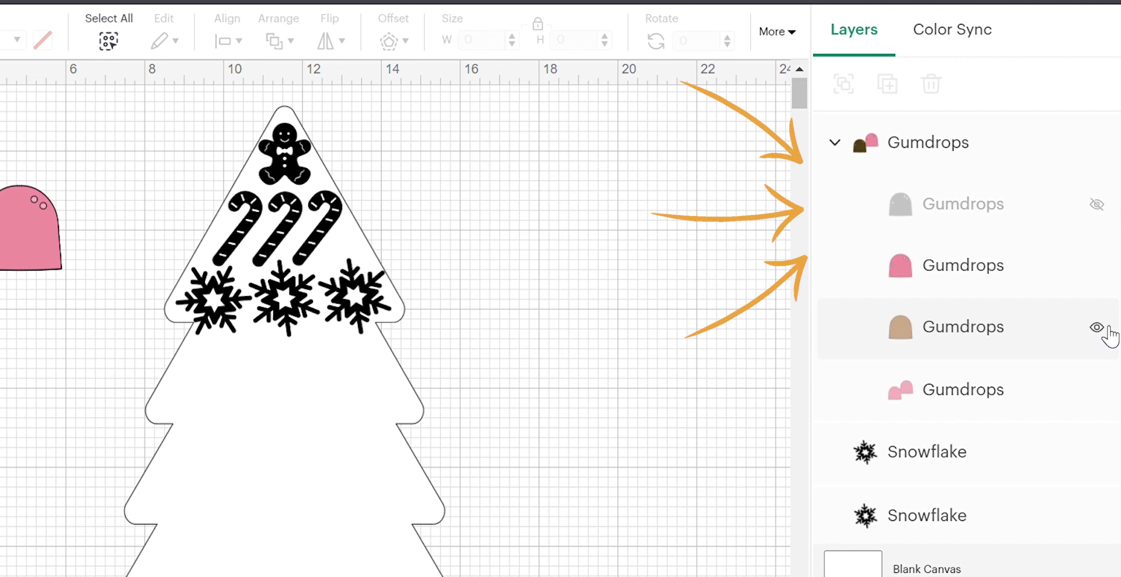
pyautogui.click(1099, 329)
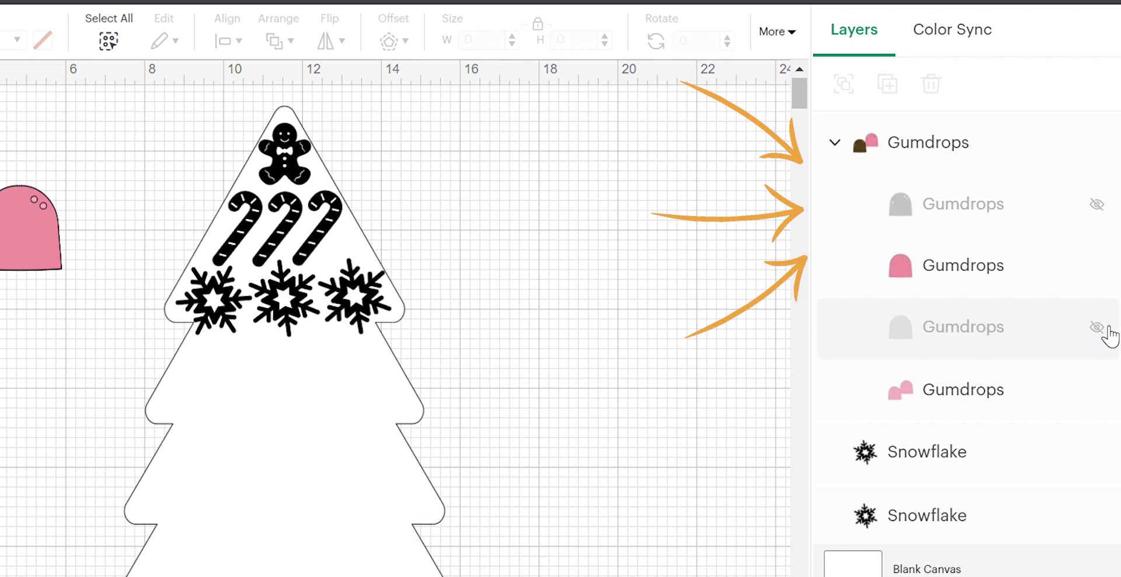
pyautogui.click(986, 402)
pyautogui.click(1097, 391)
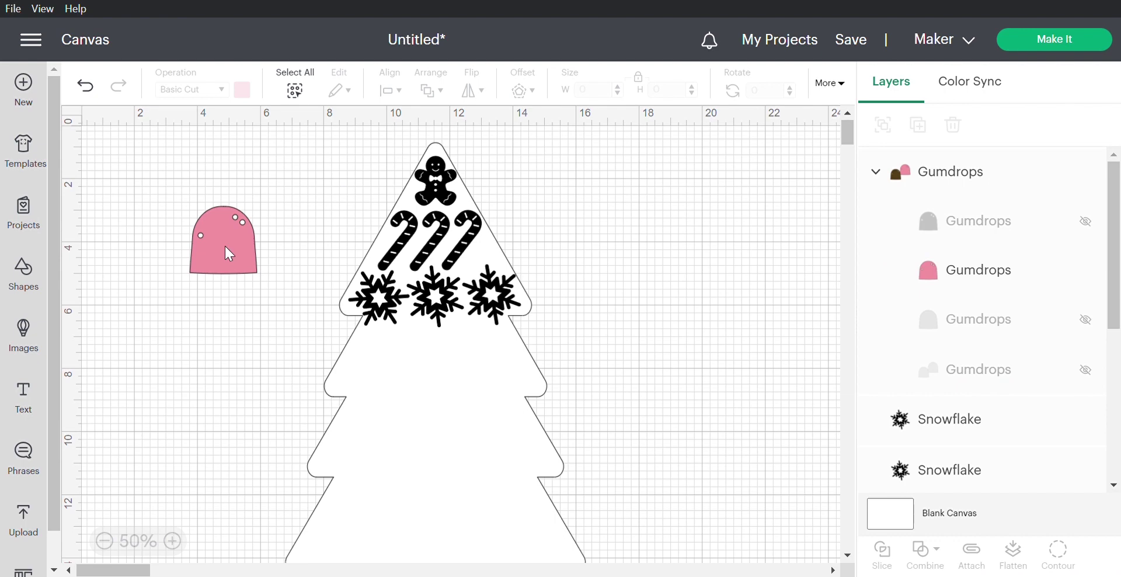
# Move the pink gumdrop onto the tree, shrink it to 1.291 by 1.296 inches, and duplicate it
pyautogui.moveTo(15, 236); pyautogui.dragTo(11, 250)
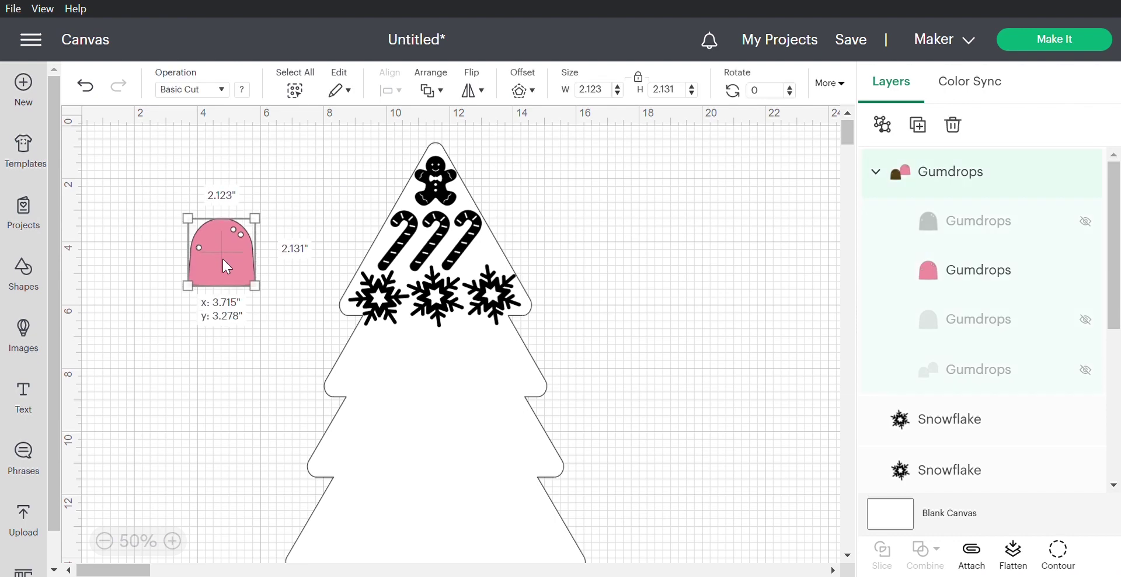
pyautogui.moveTo(223, 260); pyautogui.dragTo(225, 267)
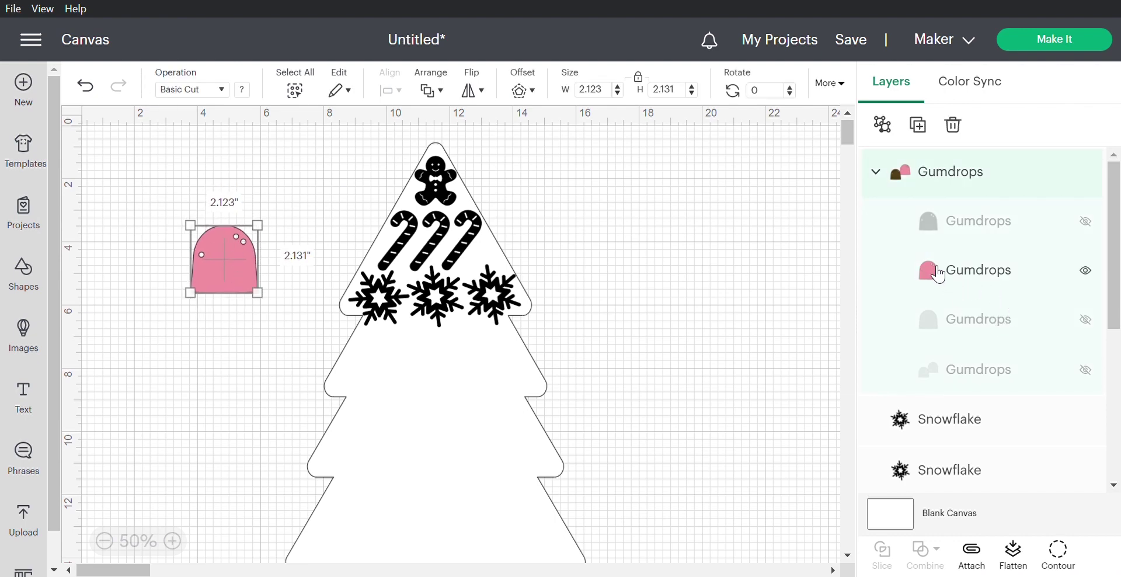
pyautogui.moveTo(257, 292); pyautogui.dragTo(496, 321)
pyautogui.click(222, 89)
pyautogui.click(373, 361)
pyautogui.hotkey('ctrl', 'd')
pyautogui.hotkey('ctrl', 'd')
# Add a fourth gumdrop and centre-align the four gumdrops in their row
pyautogui.rightClick(465, 351)
pyautogui.click(508, 261)
pyautogui.moveTo(544, 383); pyautogui.dragTo(333, 327)
pyautogui.click(390, 90)
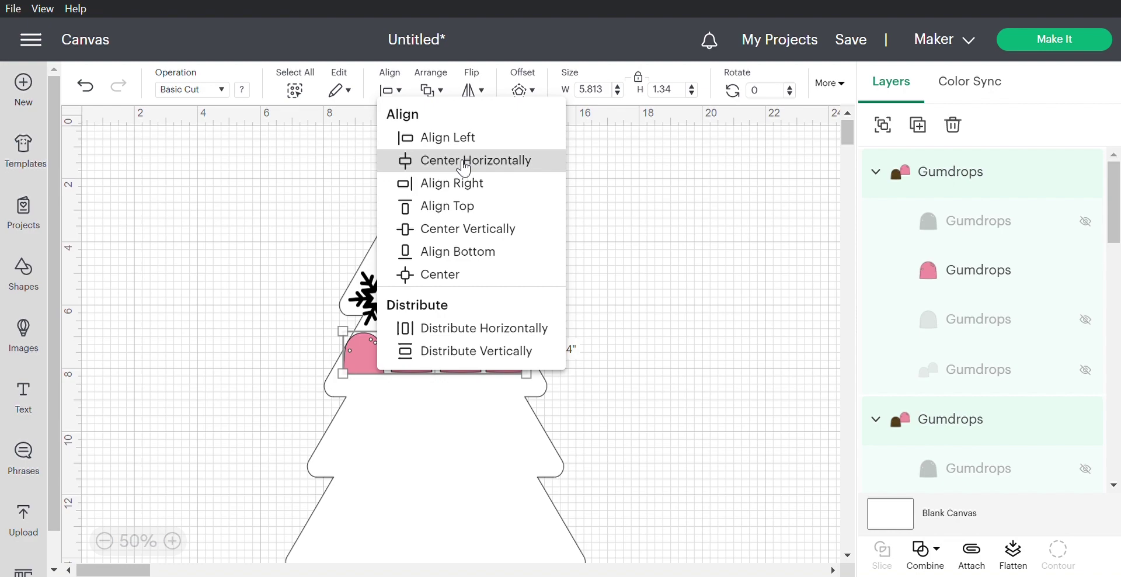
pyautogui.click(450, 328)
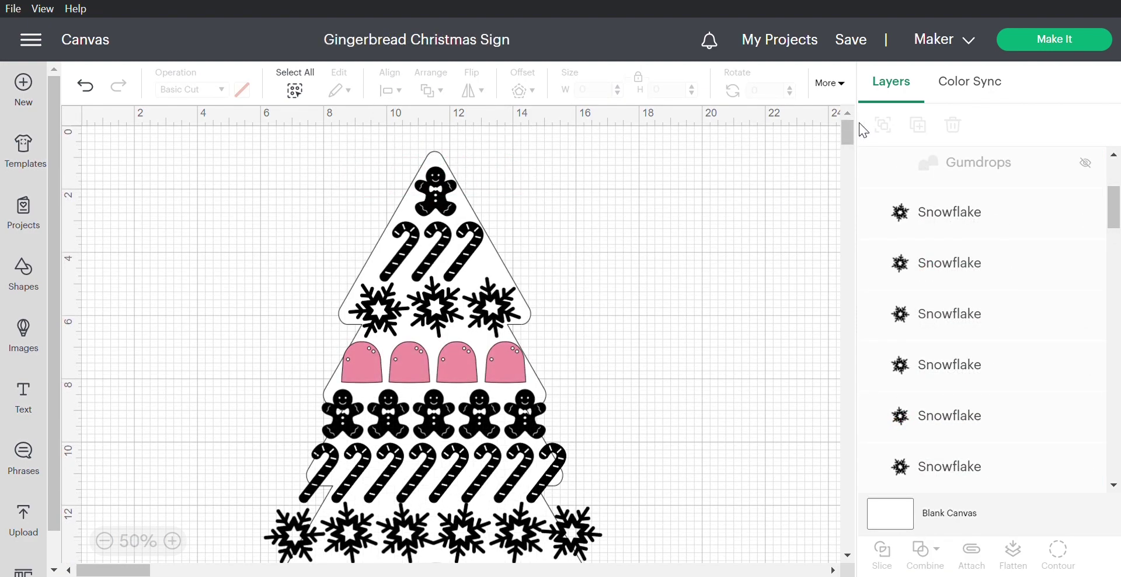
# Hide the white Christmas Tree background layer in the Layers panel
pyautogui.scroll(-3, 848, 142)
pyautogui.scroll(3, 853, 133)
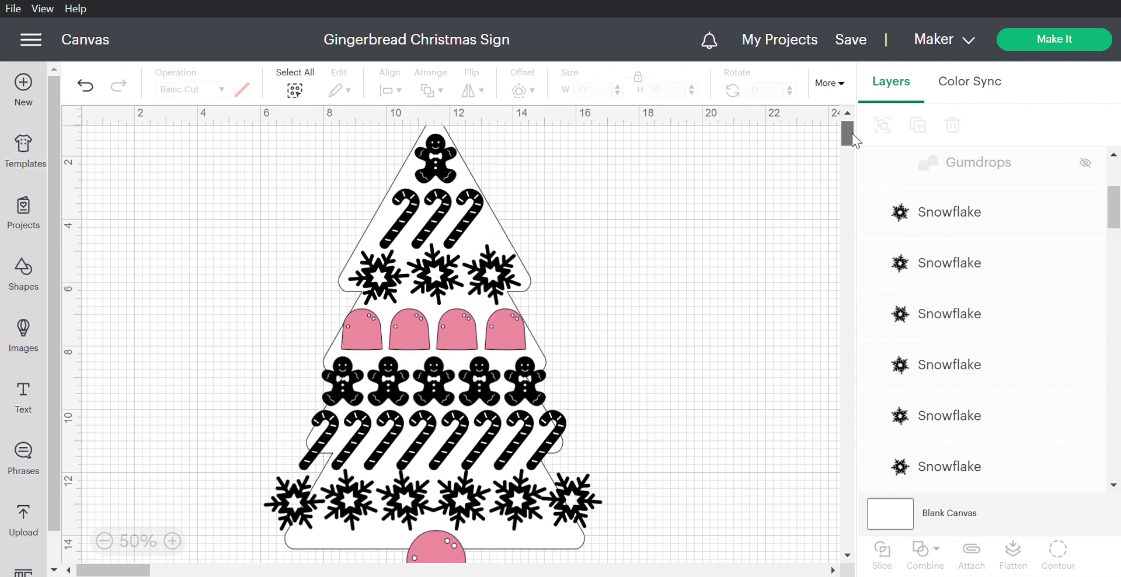
pyautogui.scroll(2, 1119, 187)
pyautogui.moveTo(1119, 187); pyautogui.dragTo(1116, 455)
pyautogui.click(1088, 468)
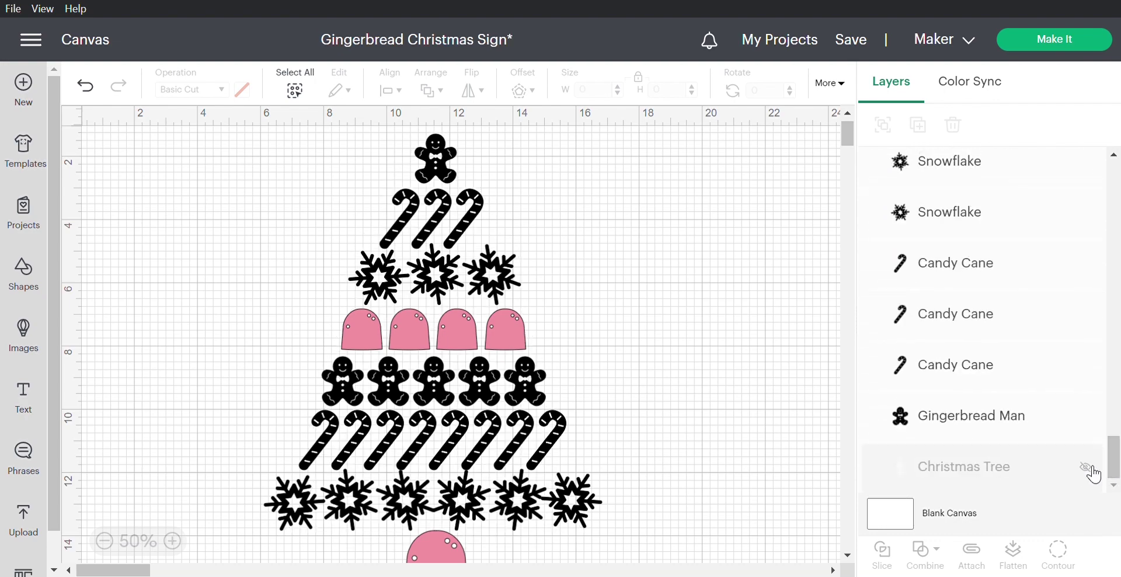
pyautogui.scroll(-2, 644, 360)
pyautogui.moveTo(590, 536); pyautogui.dragTo(413, 522)
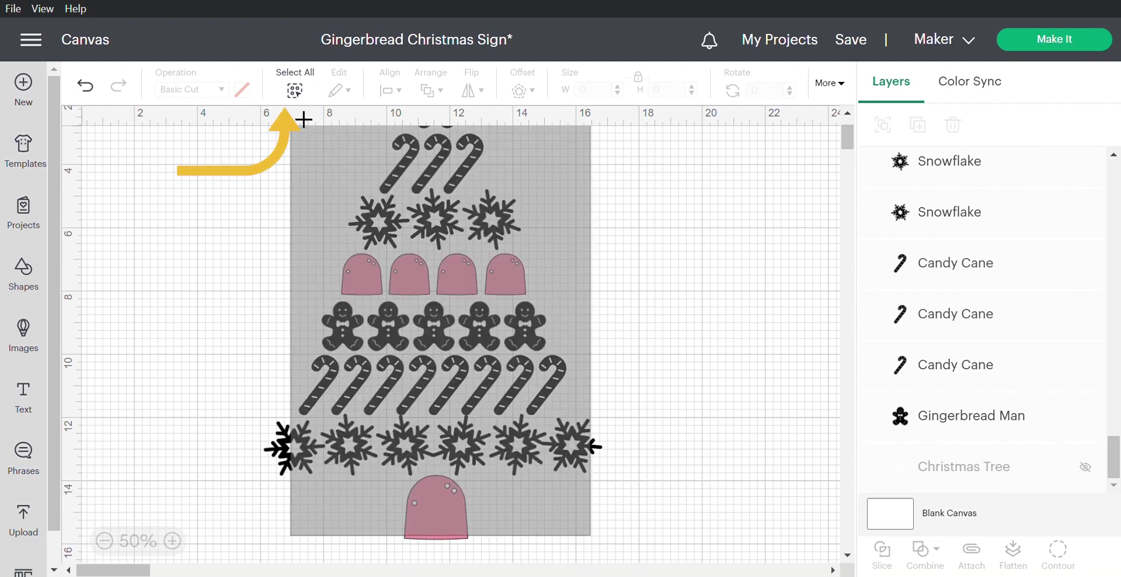
pyautogui.moveTo(304, 119); pyautogui.dragTo(292, 123)
pyautogui.scroll(1, 739, 305)
pyautogui.scroll(-1, 738, 305)
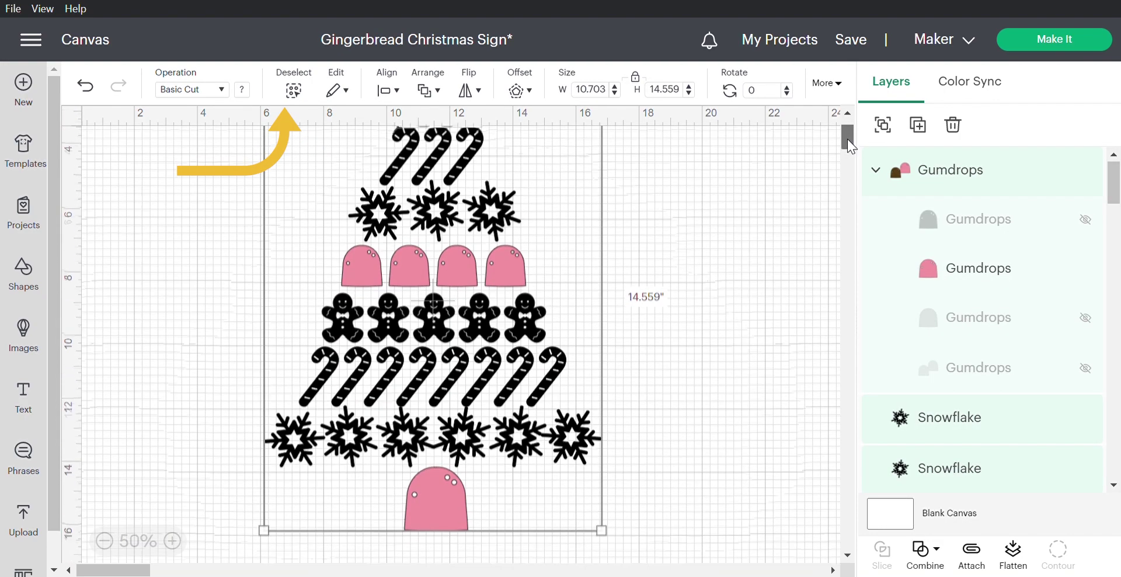
pyautogui.scroll(1, 849, 146)
# Attach all decorations into one design, set it 9.5 inches wide, and reposition it
pyautogui.click(972, 552)
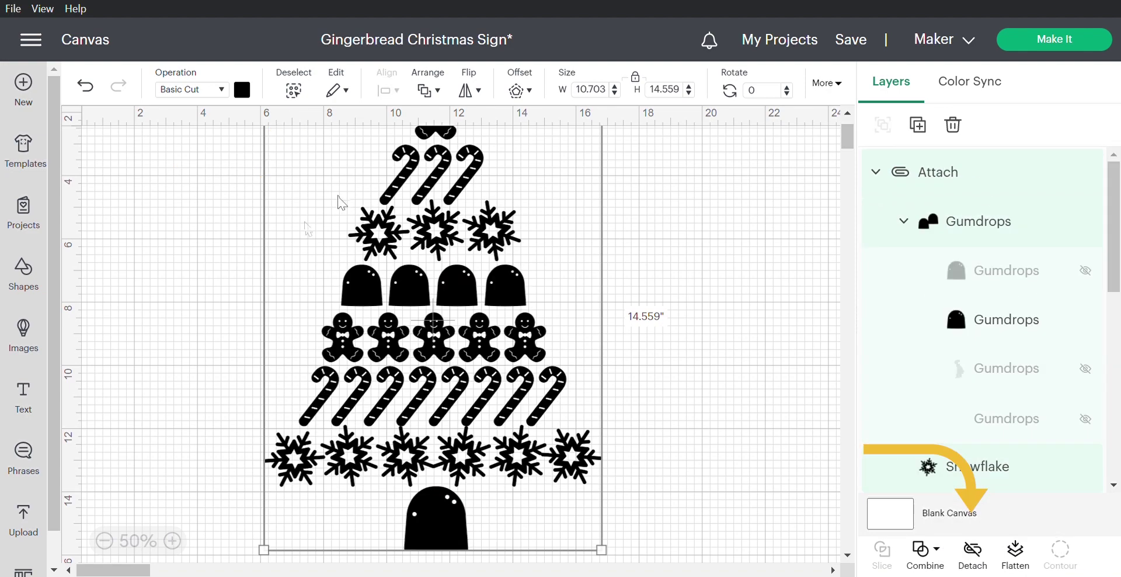
pyautogui.scroll(4, 452, 252)
pyautogui.scroll(-4, 701, 409)
pyautogui.scroll(4, 431, 268)
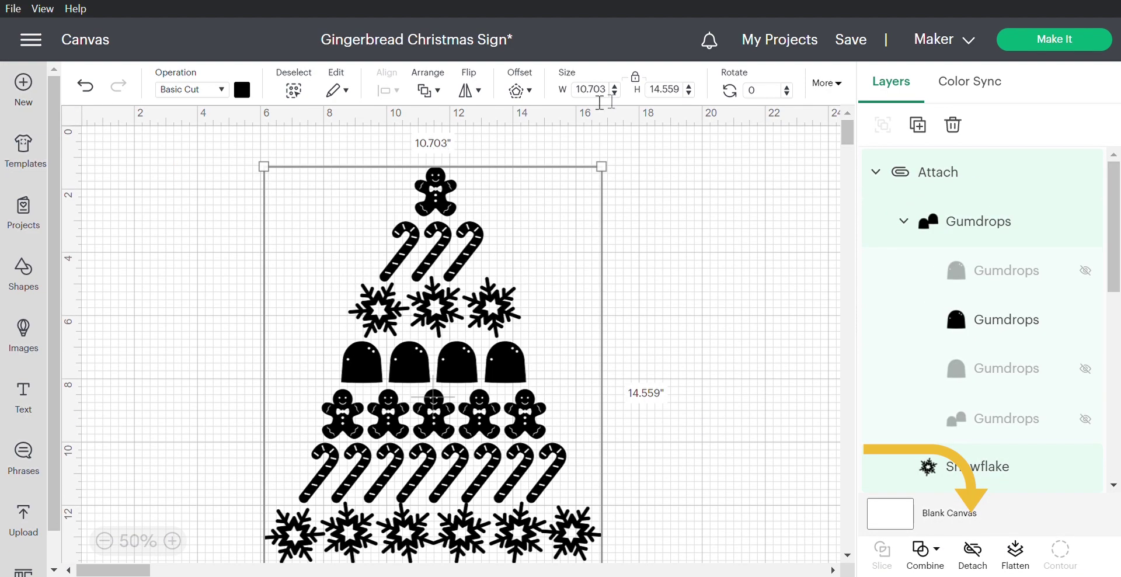
pyautogui.scroll(-5, 722, 383)
pyautogui.click(615, 93)
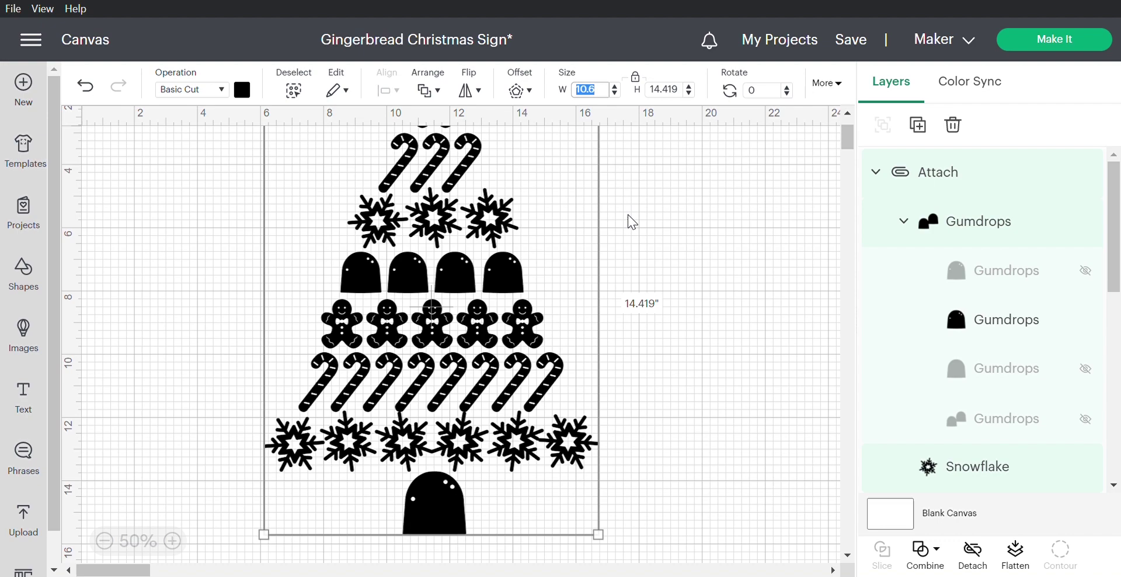
pyautogui.press('Return')
pyautogui.moveTo(523, 460); pyautogui.dragTo(566, 512)
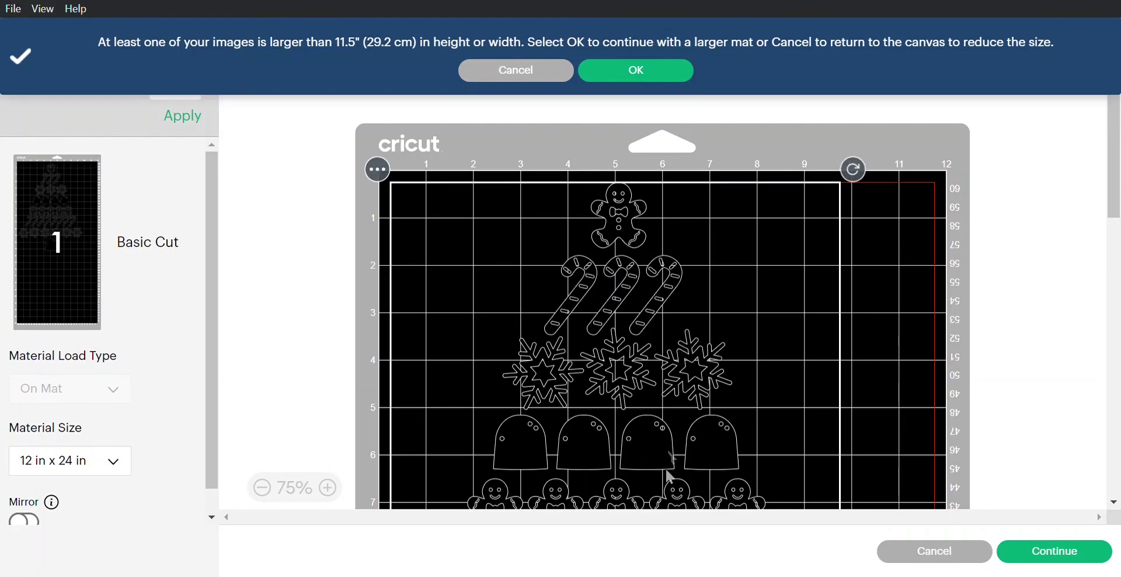
# Scroll through the 12 x 24 inch mat preview to review the layout
pyautogui.scroll(-5, 900, 373)
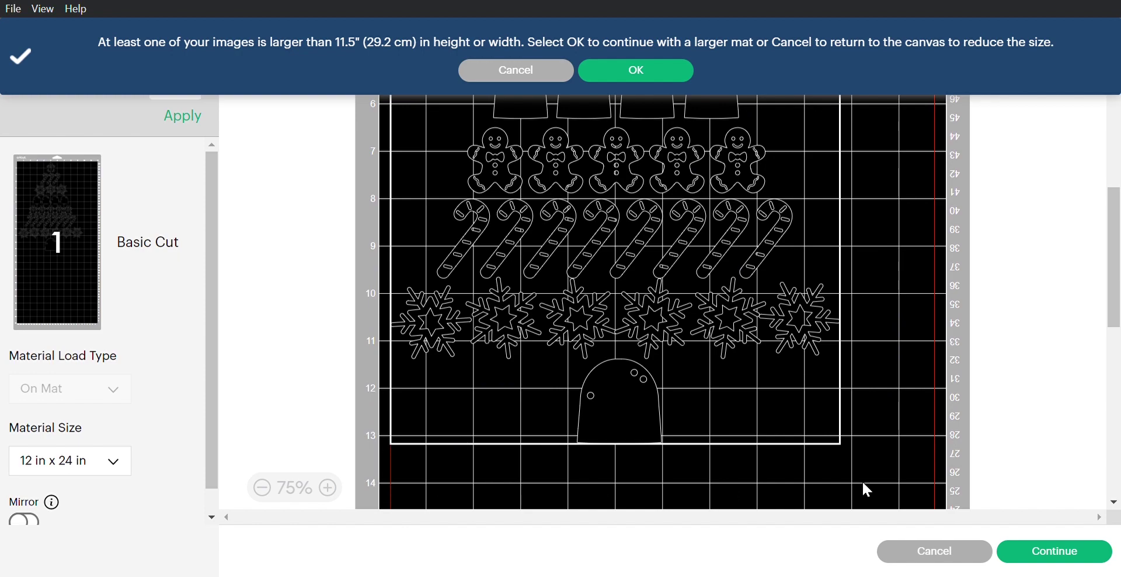
pyautogui.scroll(5, 863, 484)
pyautogui.scroll(-5, 818, 401)
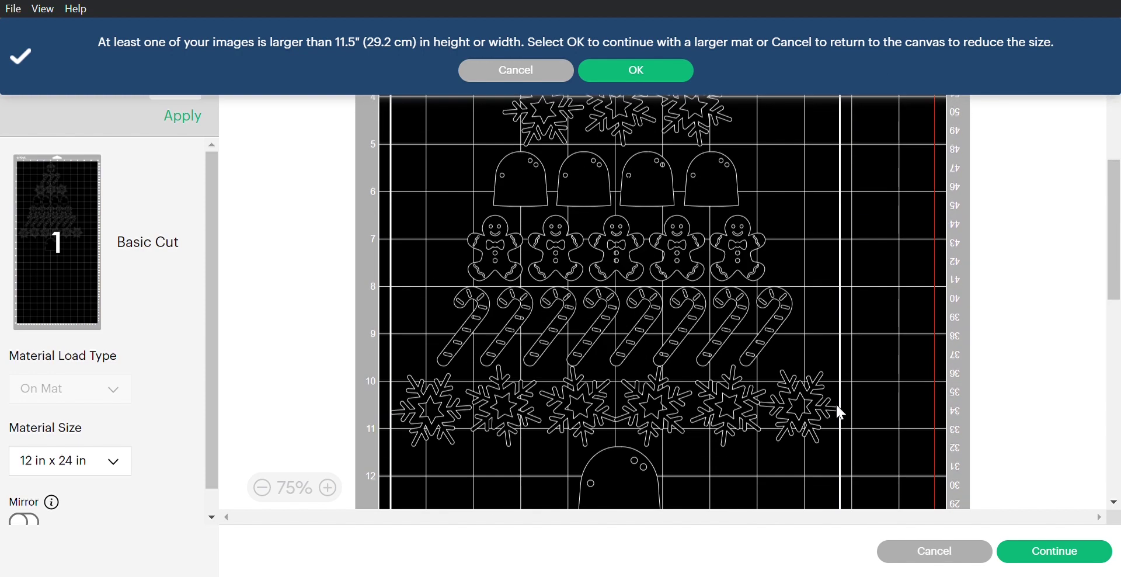
pyautogui.scroll(5, 853, 409)
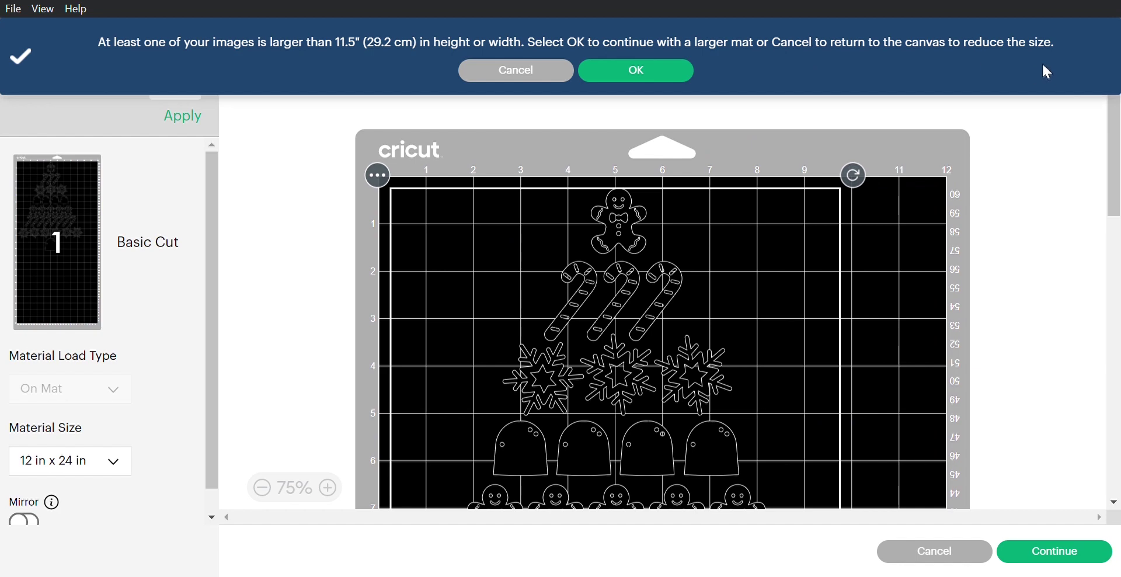
pyautogui.scroll(-5, 236, 343)
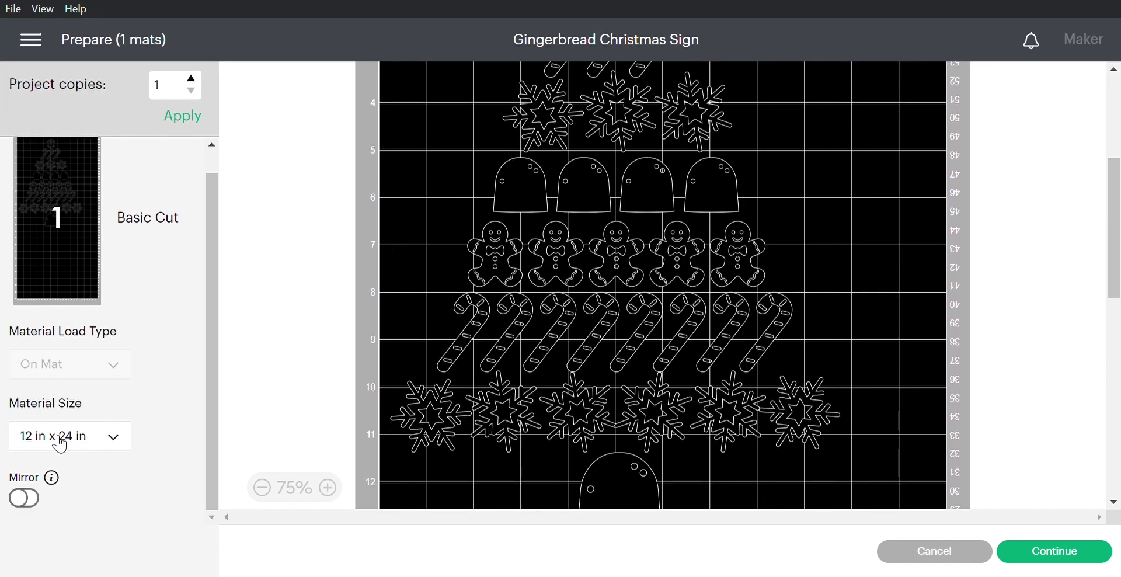
pyautogui.scroll(-3, 943, 374)
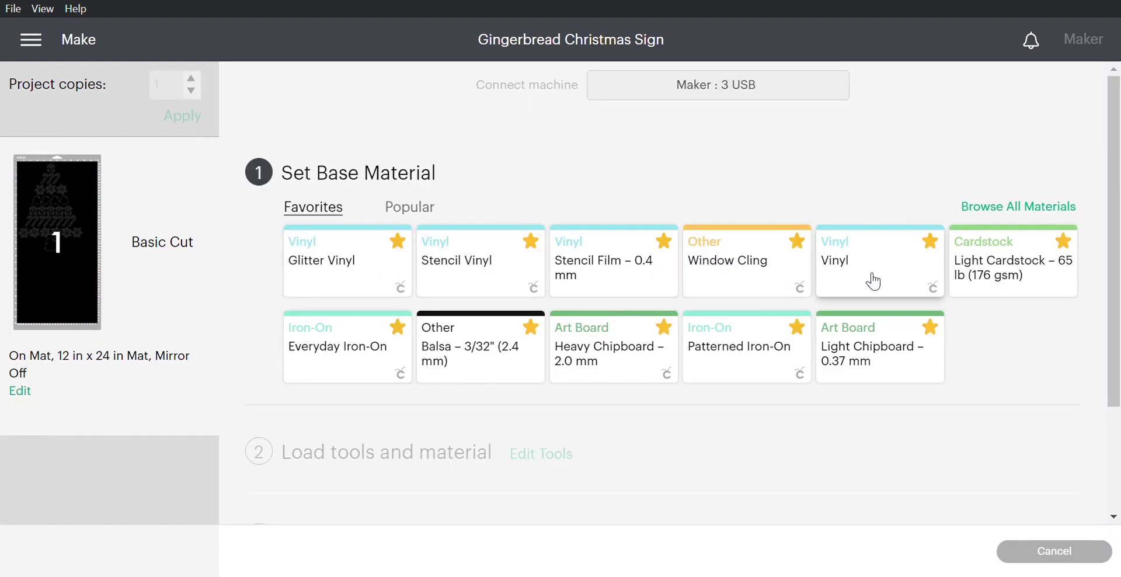
# Filter all materials to the Vinyl category and confirm Premium Vinyl as the base material
pyautogui.click(1037, 216)
pyautogui.scroll(-2, 362, 295)
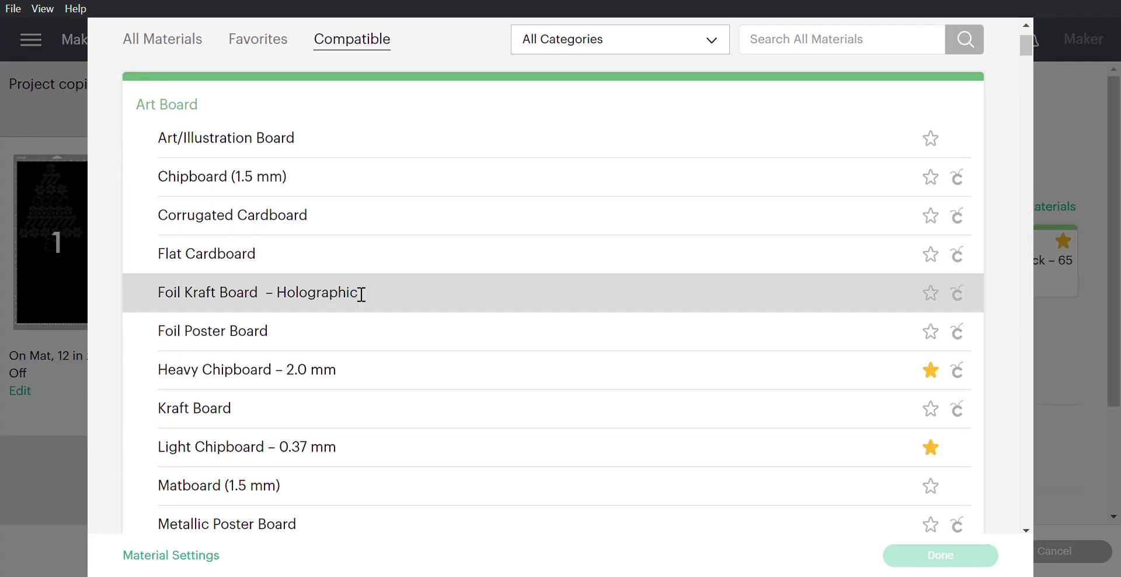
pyautogui.scroll(2, 225, 169)
pyautogui.click(163, 127)
pyautogui.click(719, 128)
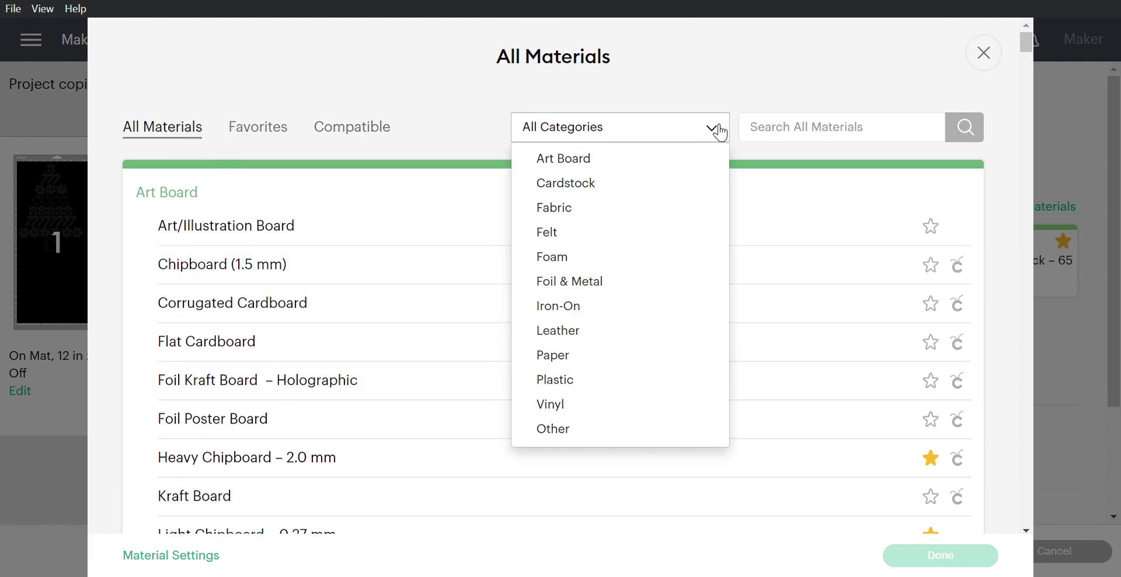
pyautogui.click(563, 403)
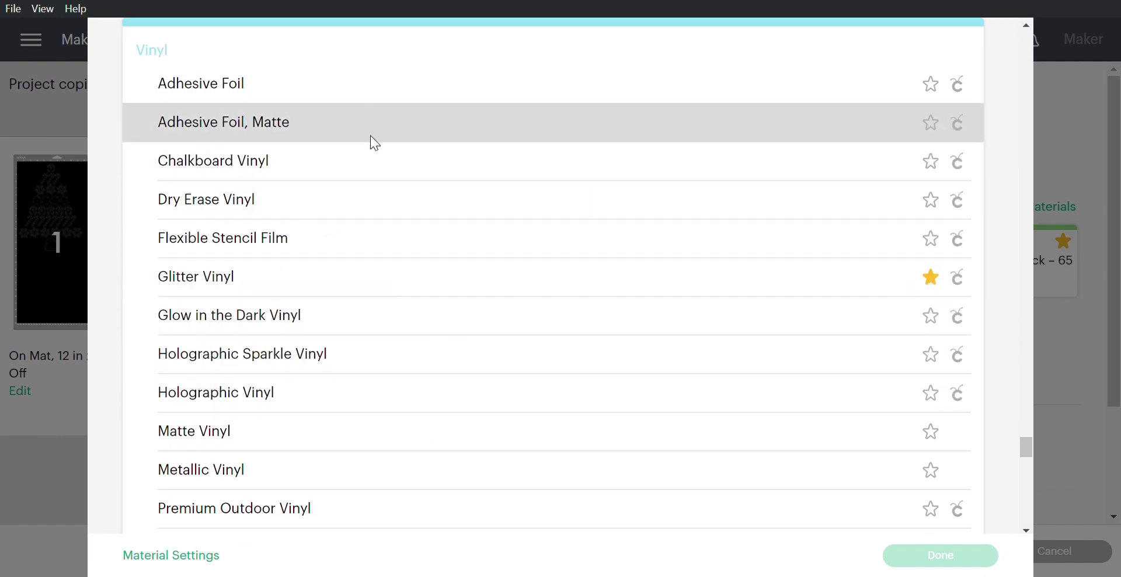
pyautogui.scroll(-10, 383, 375)
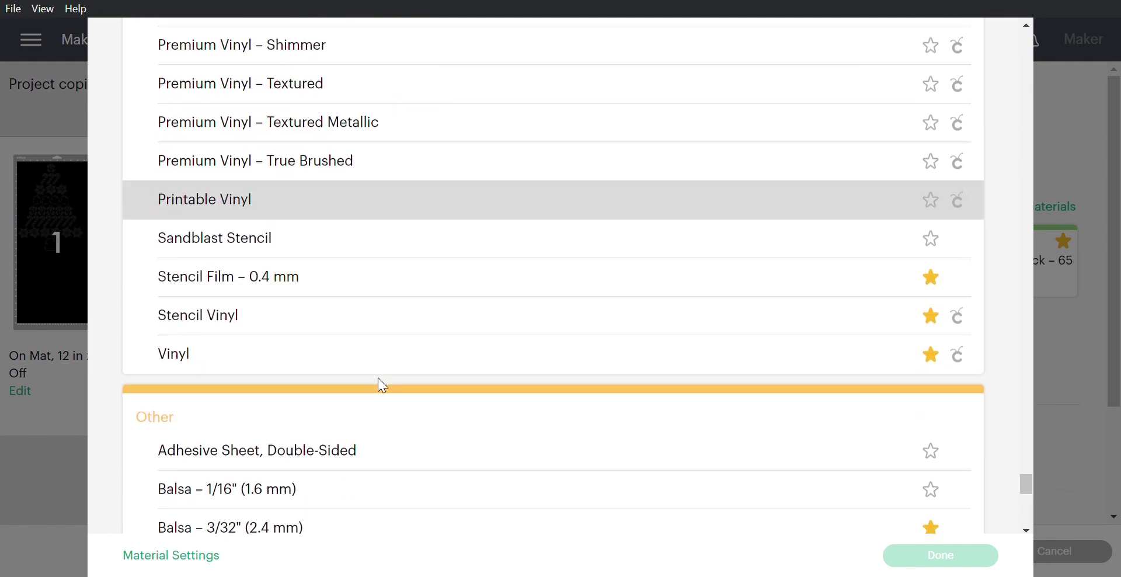
pyautogui.scroll(10, 383, 403)
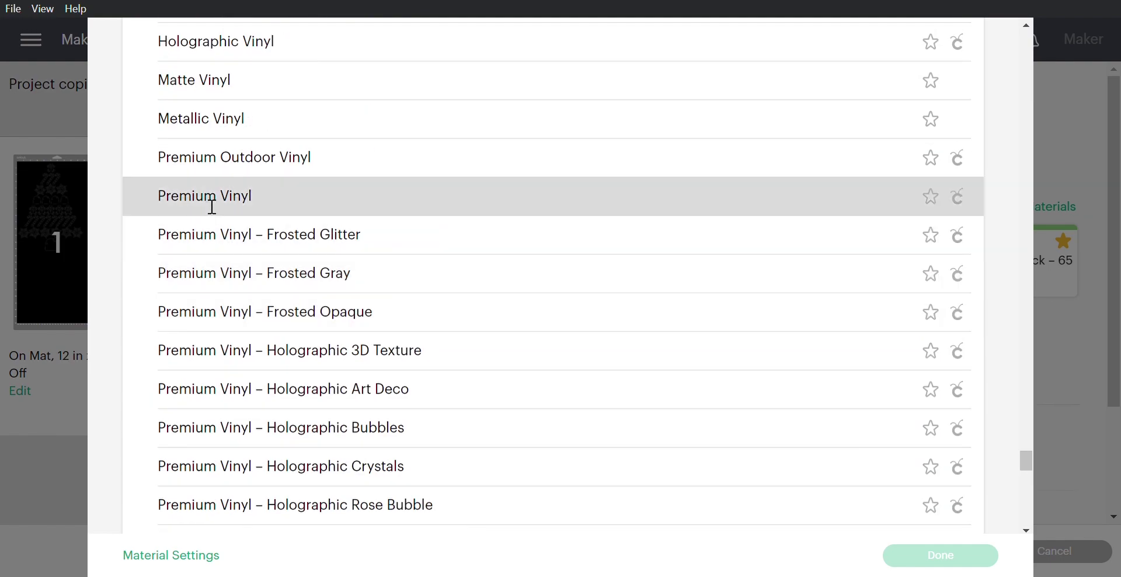
pyautogui.click(210, 198)
pyautogui.click(941, 556)
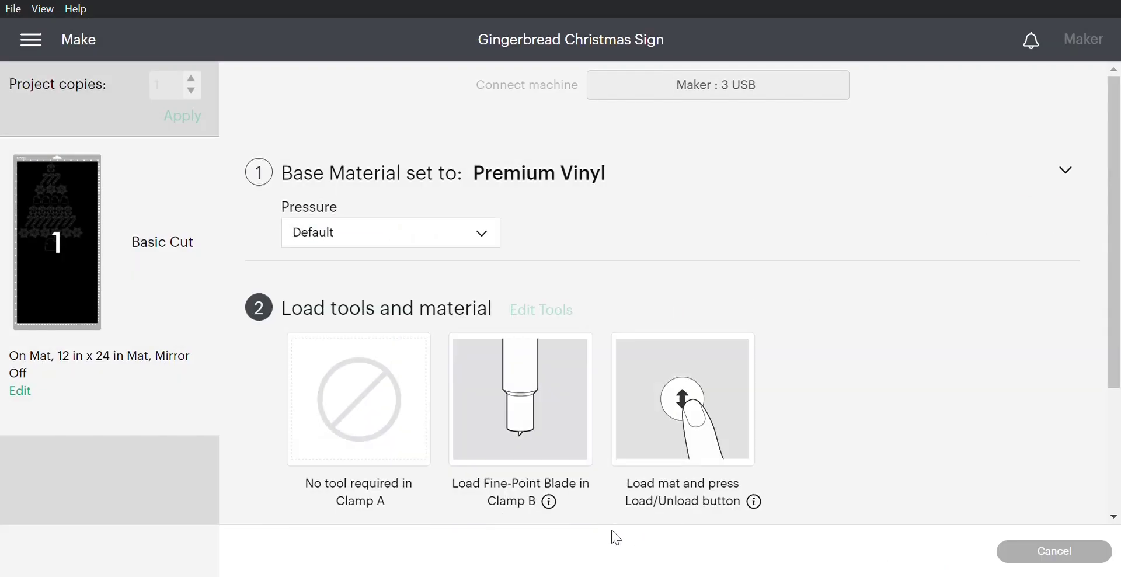
pyautogui.scroll(-1, 649, 380)
pyautogui.scroll(-1, 970, 307)
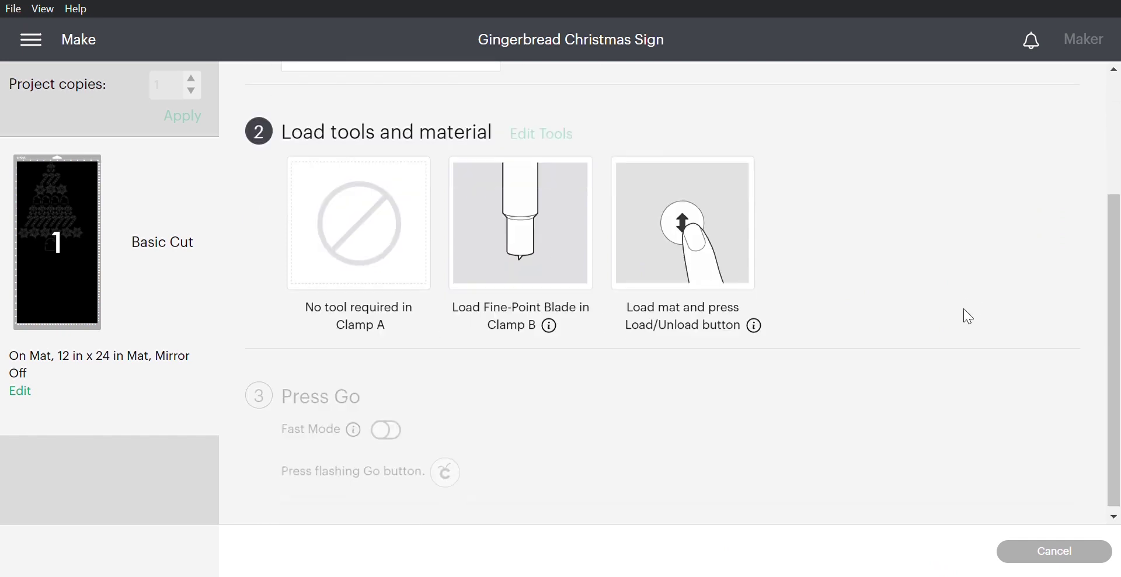